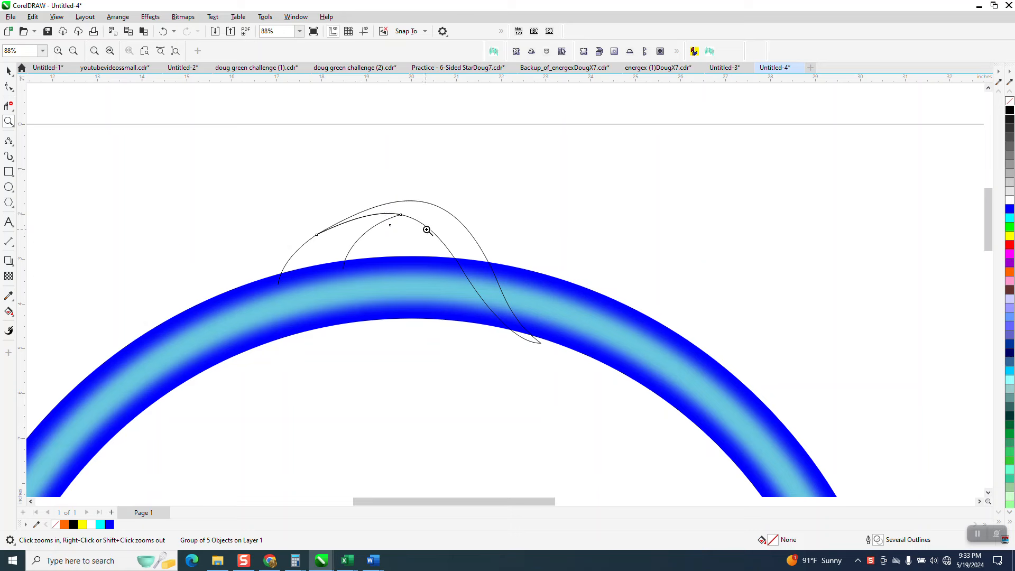
# - Try to Smart Fill the ribbon's left section above the ring with cyan
pyautogui.click(13, 317)
pyautogui.click(43, 323)
pyautogui.click(314, 245)
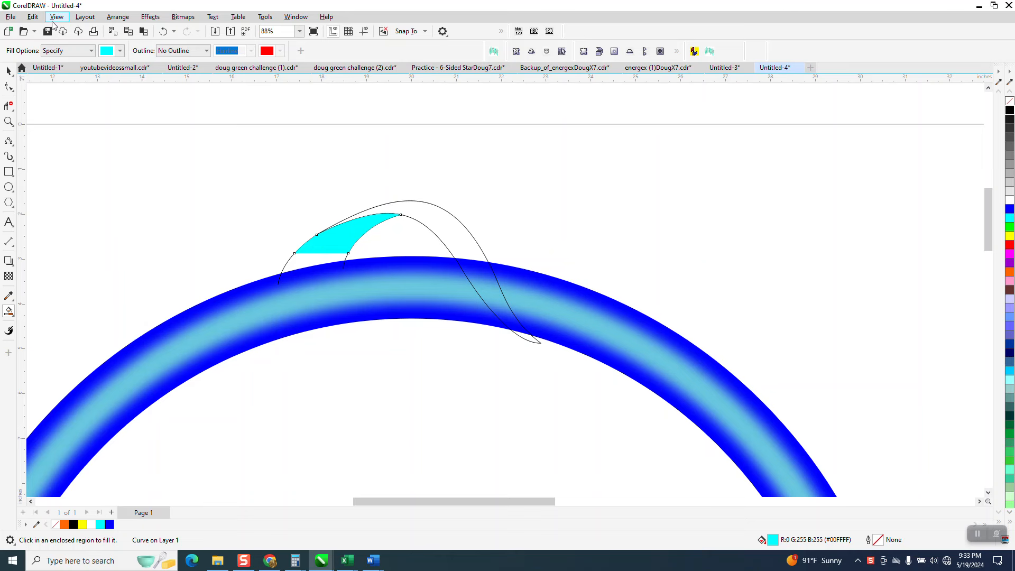
# - Undo the cyan fill after inspecting the outlines in Wireframe view, and set the view to Enhanced
pyautogui.click(56, 17)
pyautogui.click(63, 29)
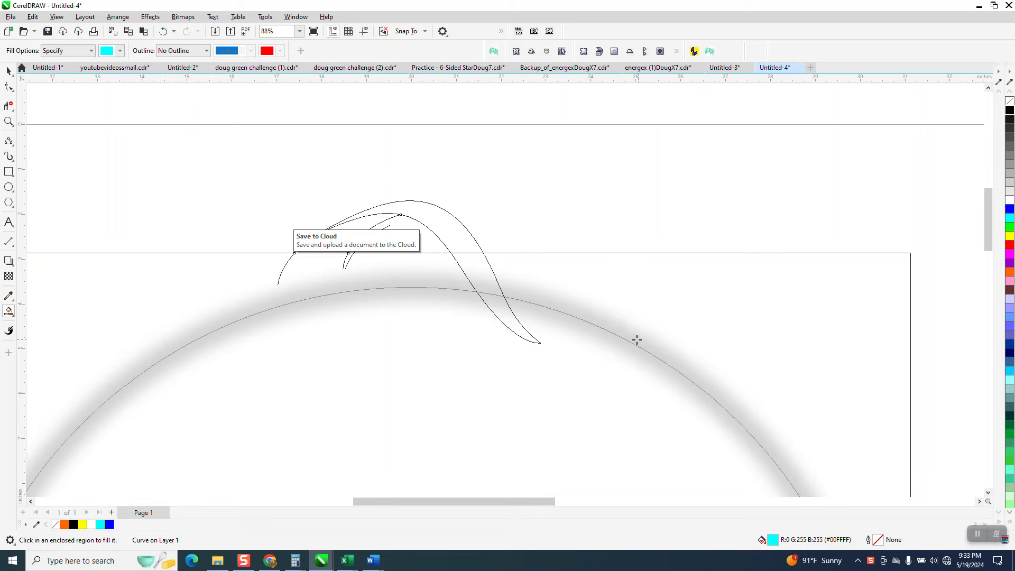
pyautogui.click(8, 71)
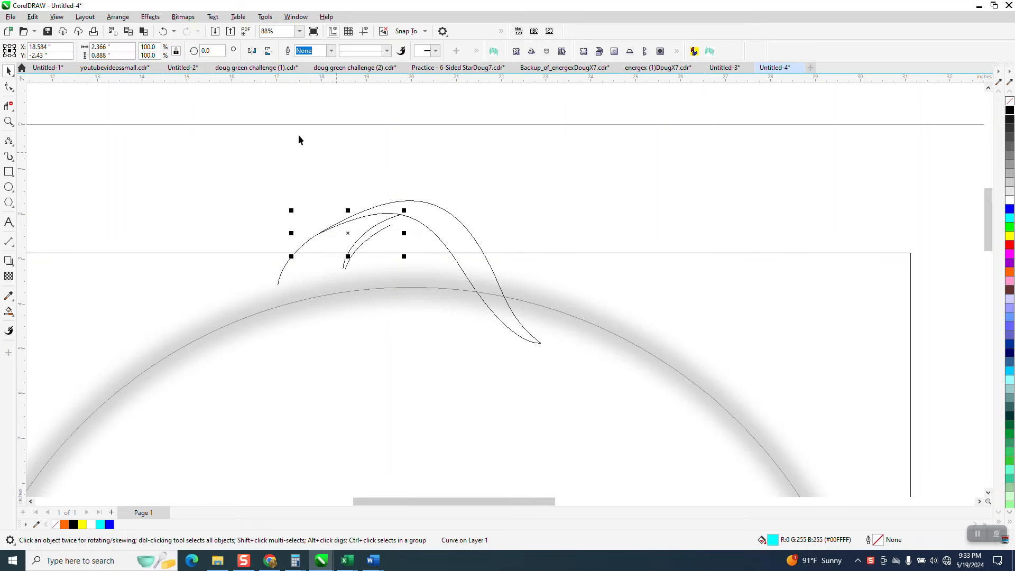
pyautogui.click(163, 31)
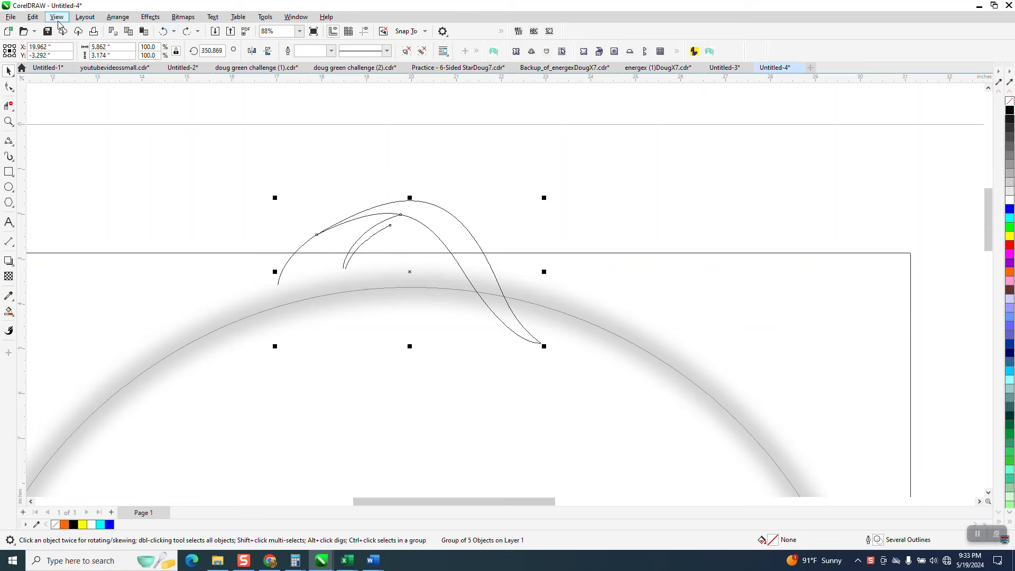
pyautogui.click(56, 18)
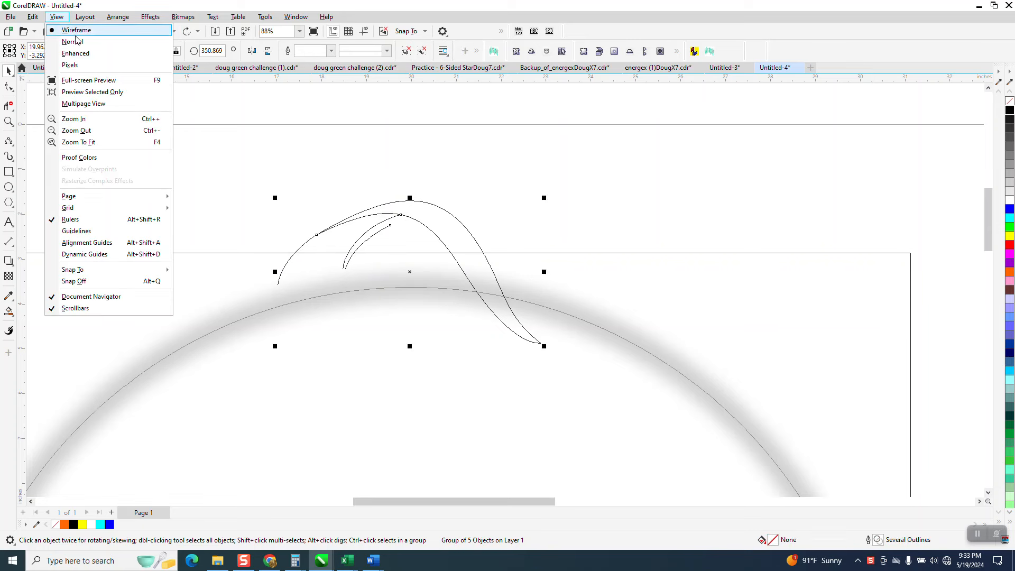
pyautogui.click(76, 54)
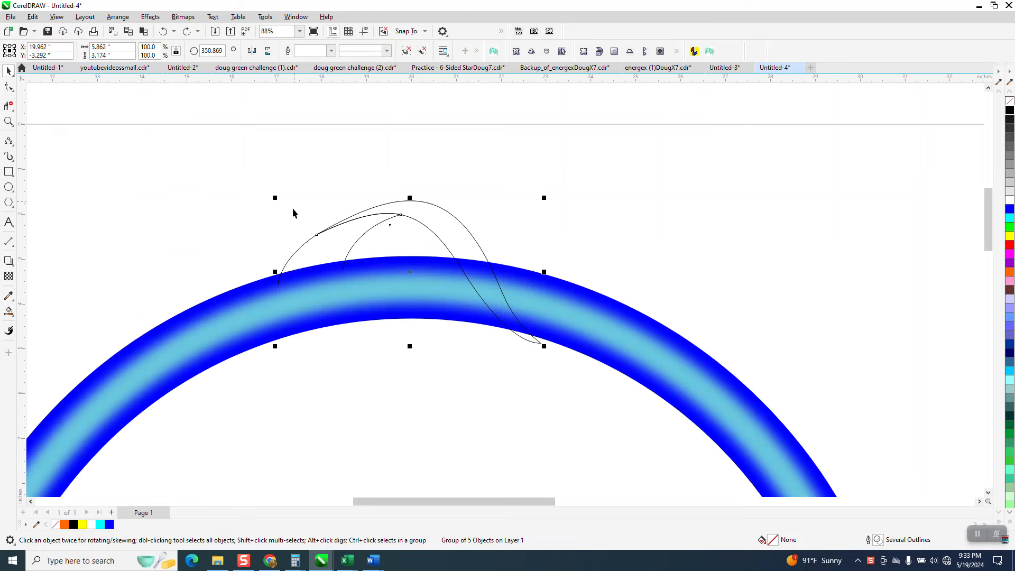
# - Set the document's nudge distance to 2 inches with nothing selected
pyautogui.scroll(-2, 327, 212)
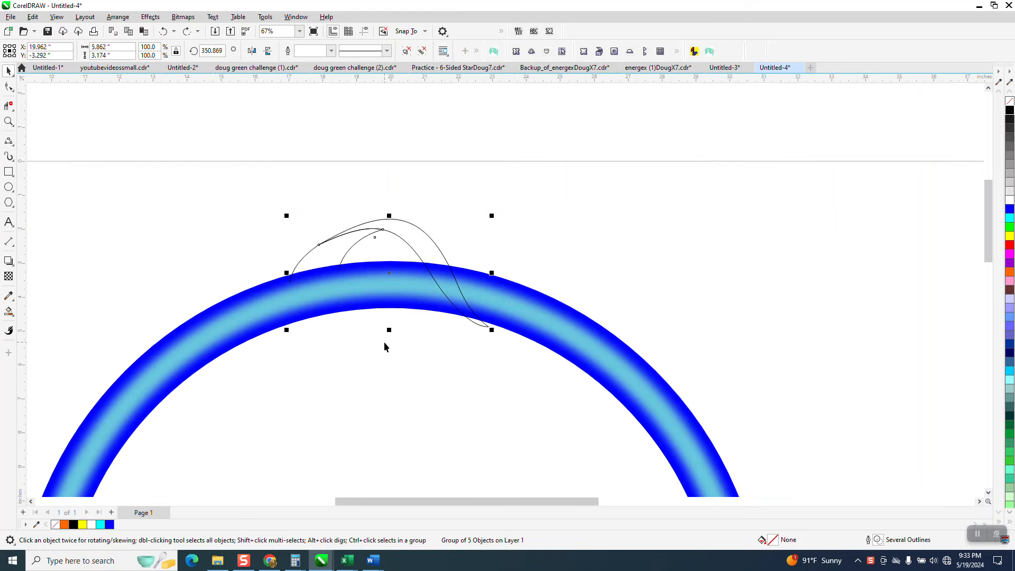
pyautogui.click(295, 177)
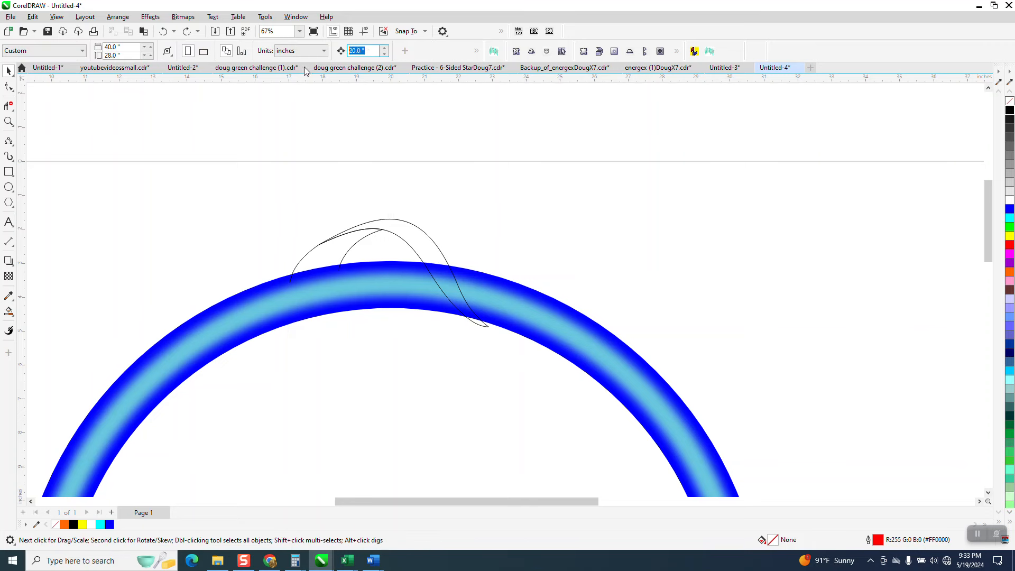
pyautogui.write('2')
# - Try nudging the grouped ribbon curves 2 inches up and back down
pyautogui.moveTo(436, 327); pyautogui.dragTo(499, 351)
pyautogui.press('Up')
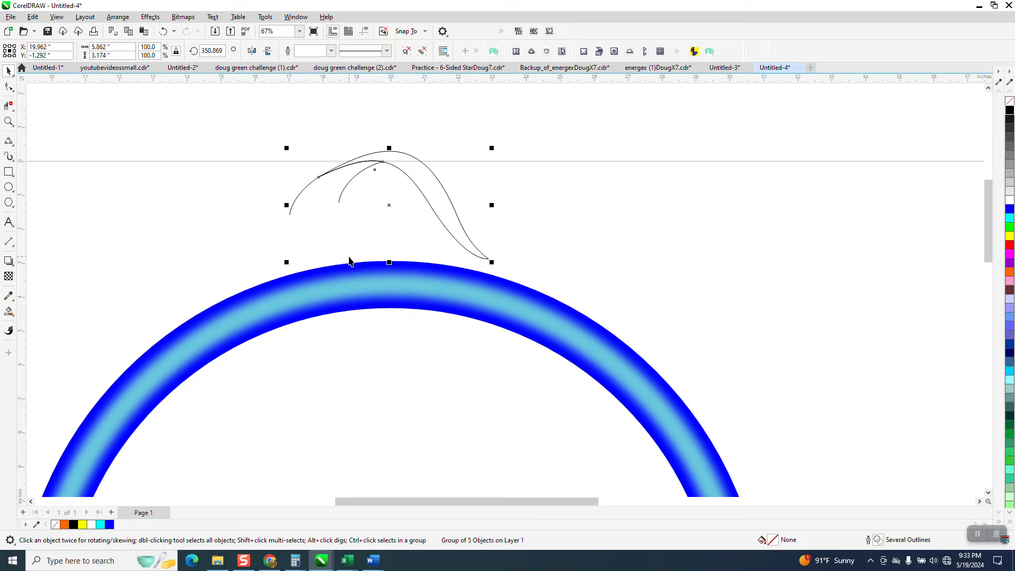
pyautogui.press('Down')
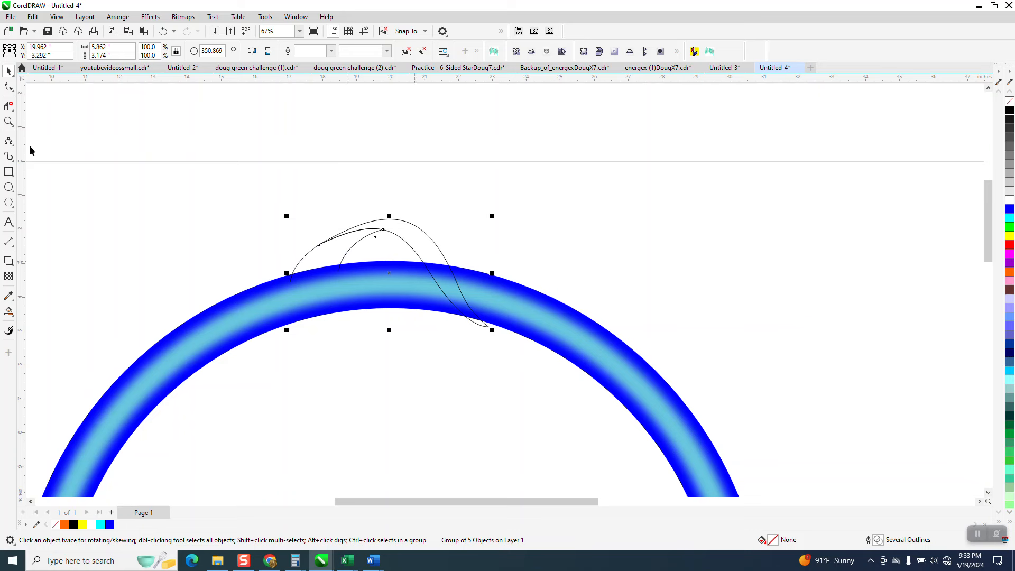
# - Draw a 3-point curve following the ring's outer edge between the two lines of the ribbon's left section
pyautogui.click(9, 121)
pyautogui.moveTo(271, 254); pyautogui.dragTo(455, 337)
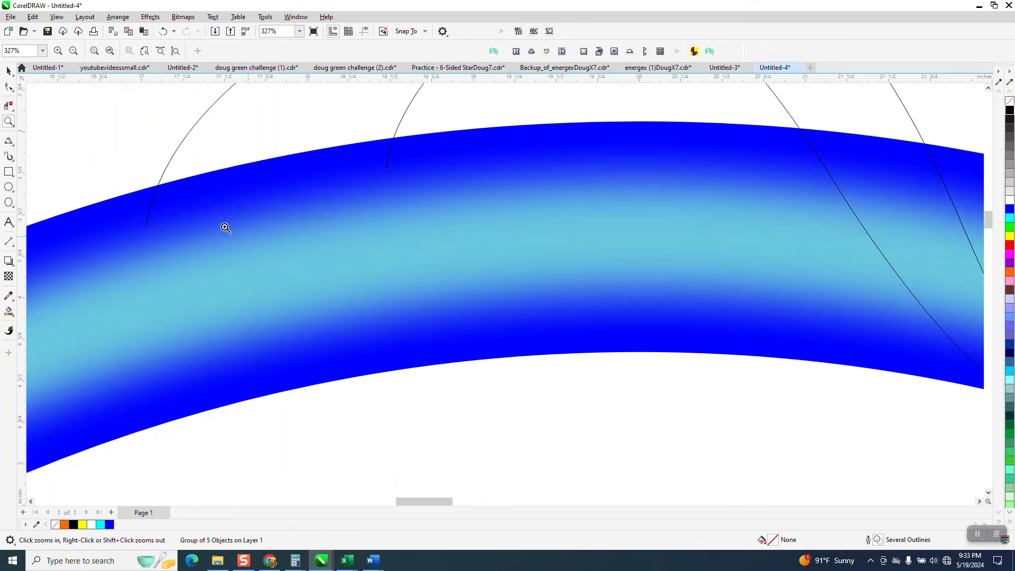
pyautogui.click(13, 150)
pyautogui.click(53, 209)
pyautogui.moveTo(387, 136); pyautogui.dragTo(158, 185)
pyautogui.click(168, 181)
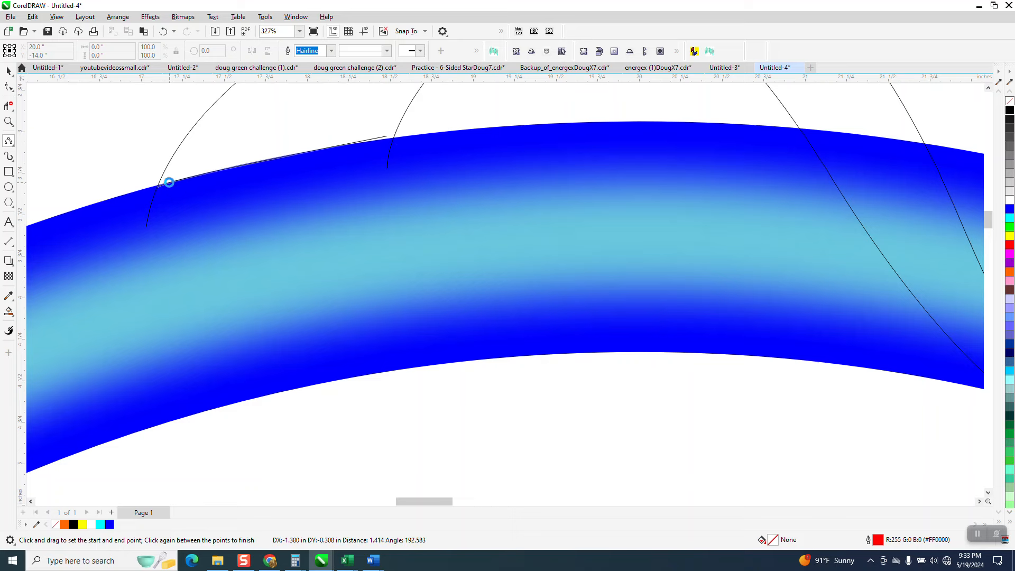
pyautogui.hotkey('ctrl', 'z')
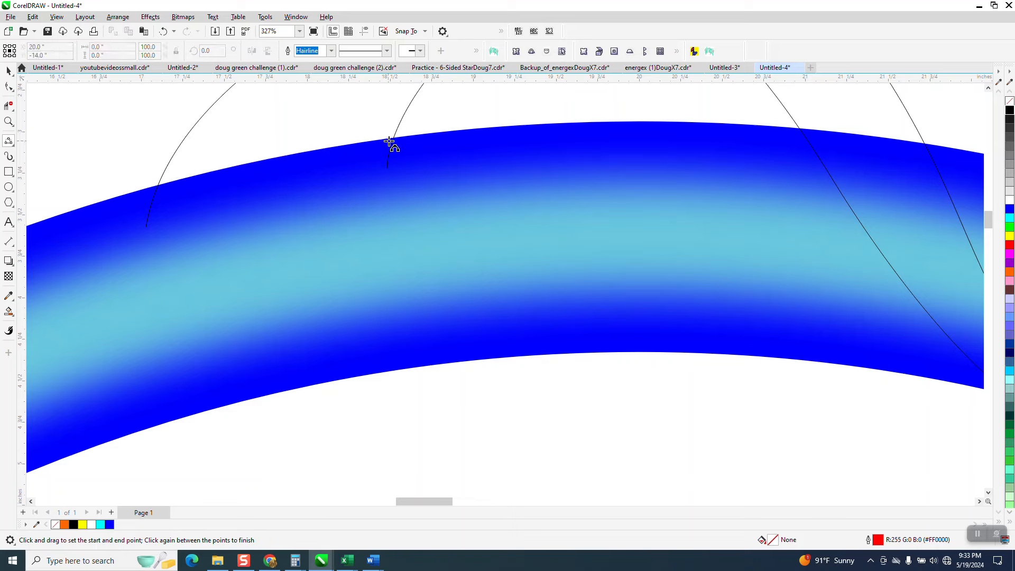
pyautogui.moveTo(393, 138); pyautogui.dragTo(159, 184)
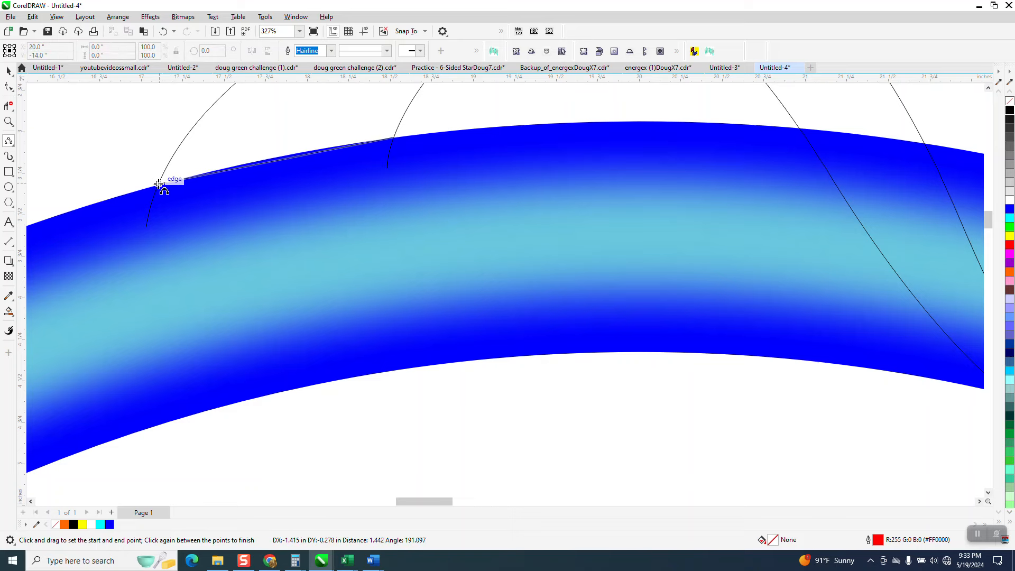
pyautogui.click(271, 159)
# - Move the new curve's left end node onto the crossing of the ring's outer edge and the outer ribbon line
pyautogui.click(8, 121)
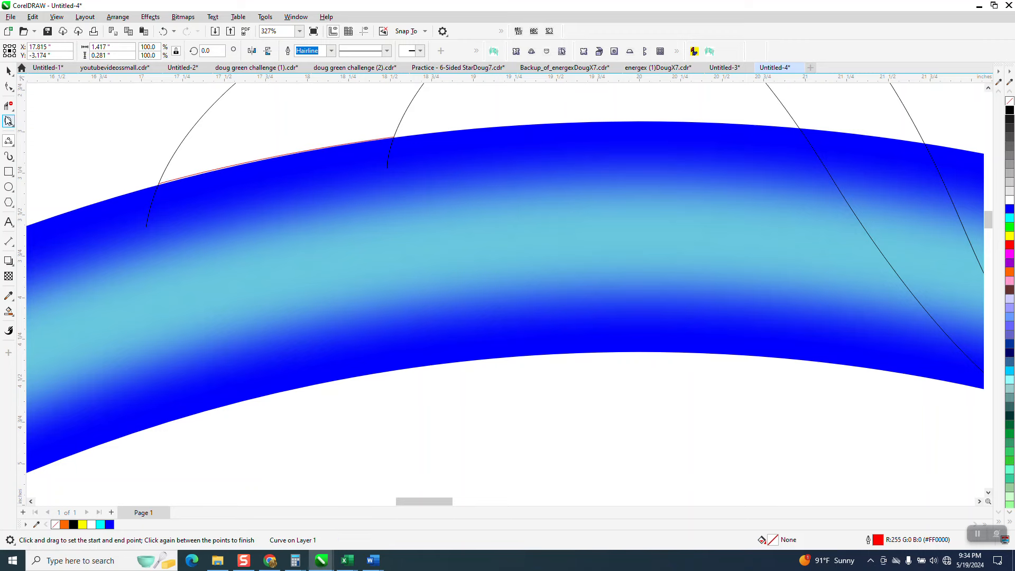
pyautogui.moveTo(145, 176); pyautogui.dragTo(235, 219)
pyautogui.click(8, 87)
pyautogui.moveTo(184, 168); pyautogui.dragTo(182, 184)
pyautogui.scroll(-5, 275, 219)
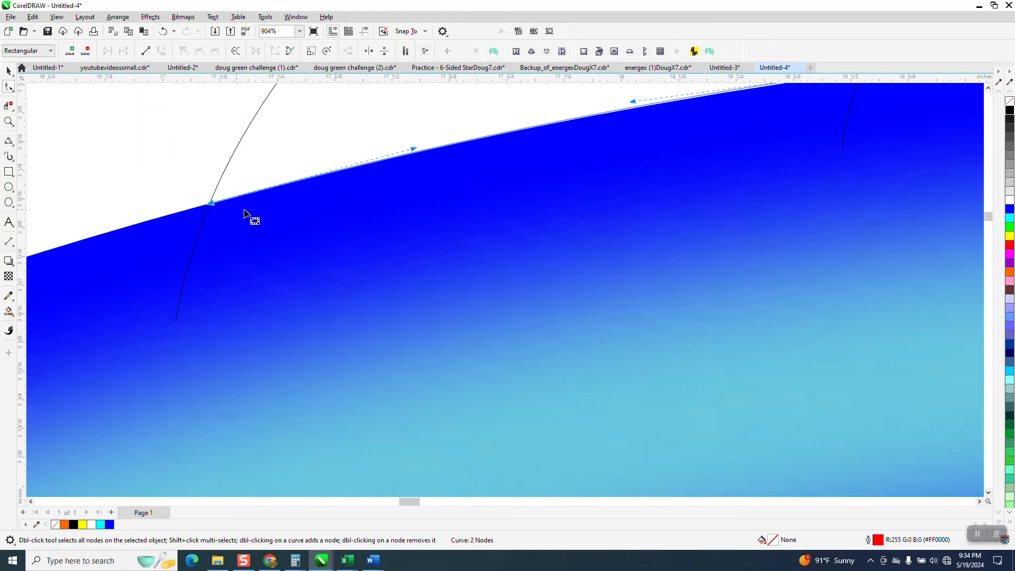
# - Move the new curve's right end node onto the crossing of the ring's outer edge and the inner ribbon line
pyautogui.scroll(-2, 244, 213)
pyautogui.click(9, 121)
pyautogui.moveTo(497, 114); pyautogui.dragTo(687, 158)
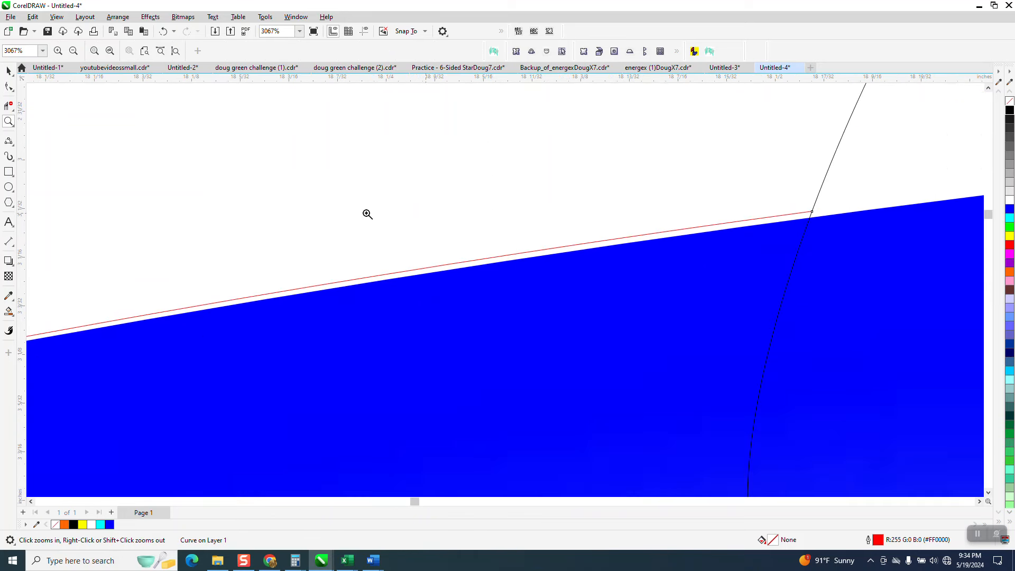
pyautogui.click(15, 89)
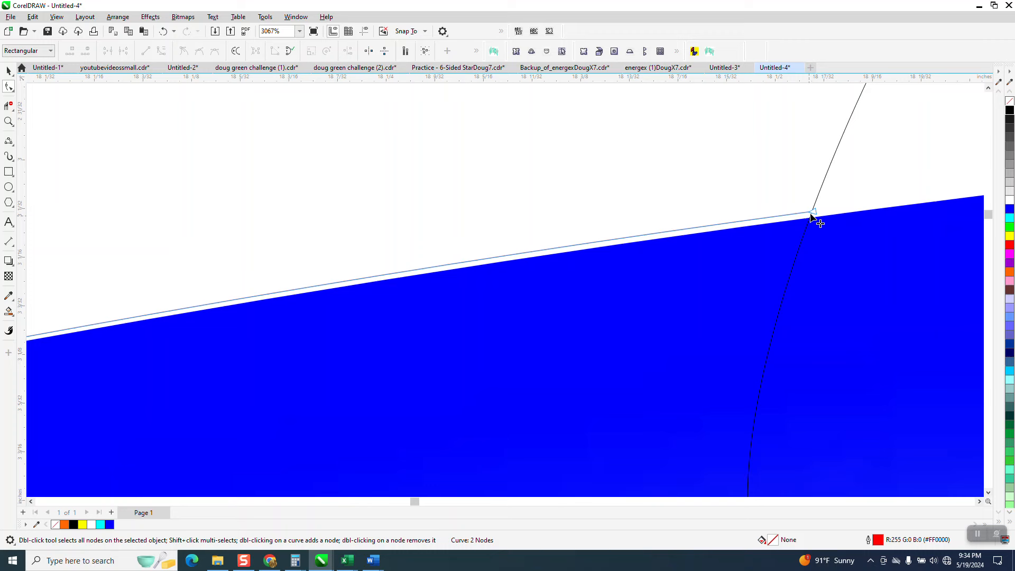
pyautogui.moveTo(811, 212); pyautogui.dragTo(809, 218)
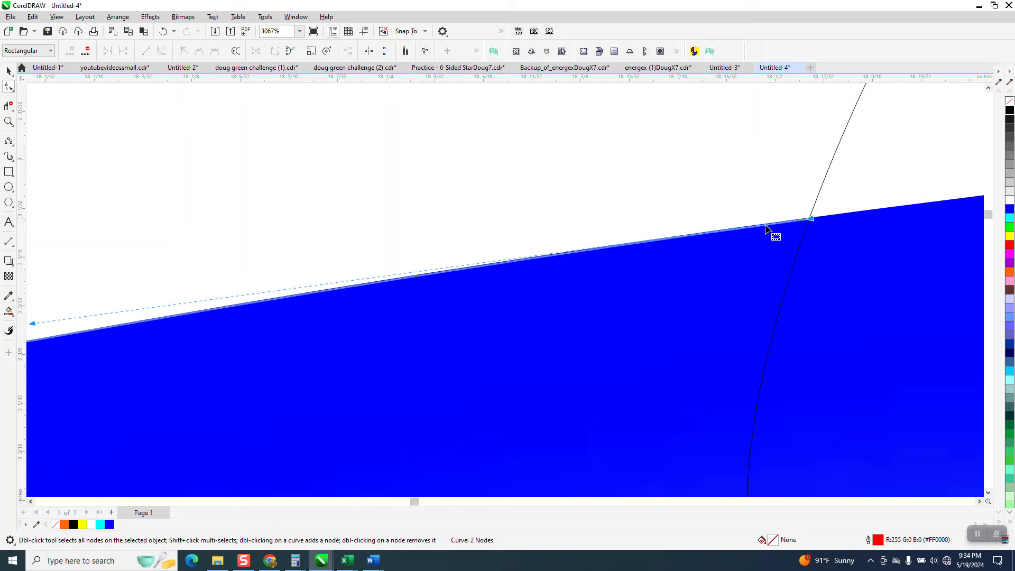
# - Select the ribbon group together with the new closing curve and nudge both 2 inches up, clear of the ring
pyautogui.scroll(-5, 515, 232)
pyautogui.scroll(-8, 402, 264)
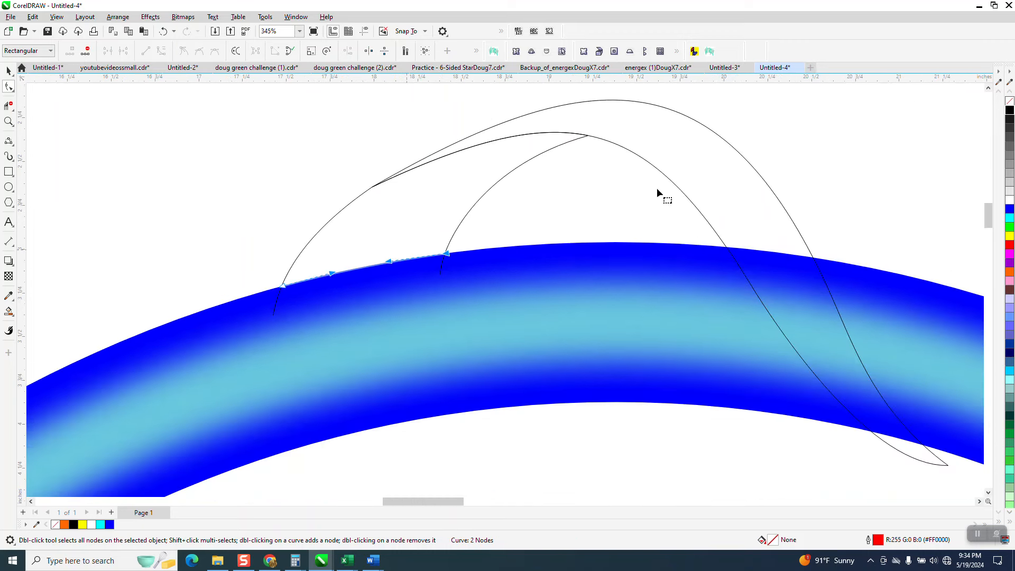
pyautogui.scroll(-2, 650, 256)
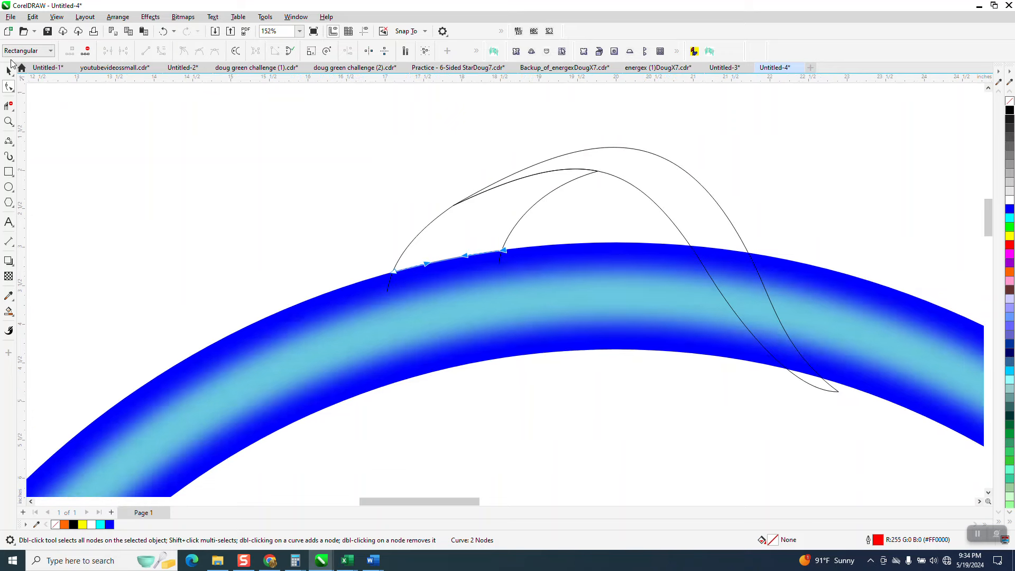
pyautogui.scroll(-2, 288, 145)
pyautogui.press('space')
pyautogui.moveTo(324, 125); pyautogui.dragTo(615, 309)
pyautogui.press('Up')
# - Smart Fill the ribbon's left and right sections with cyan and no outline
pyautogui.scroll(-1, 553, 351)
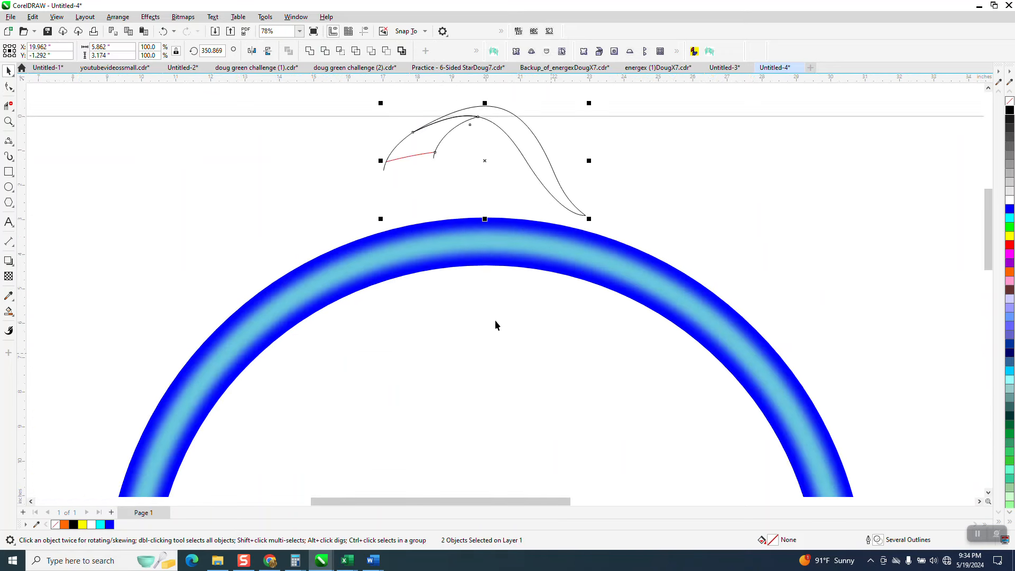
pyautogui.click(9, 312)
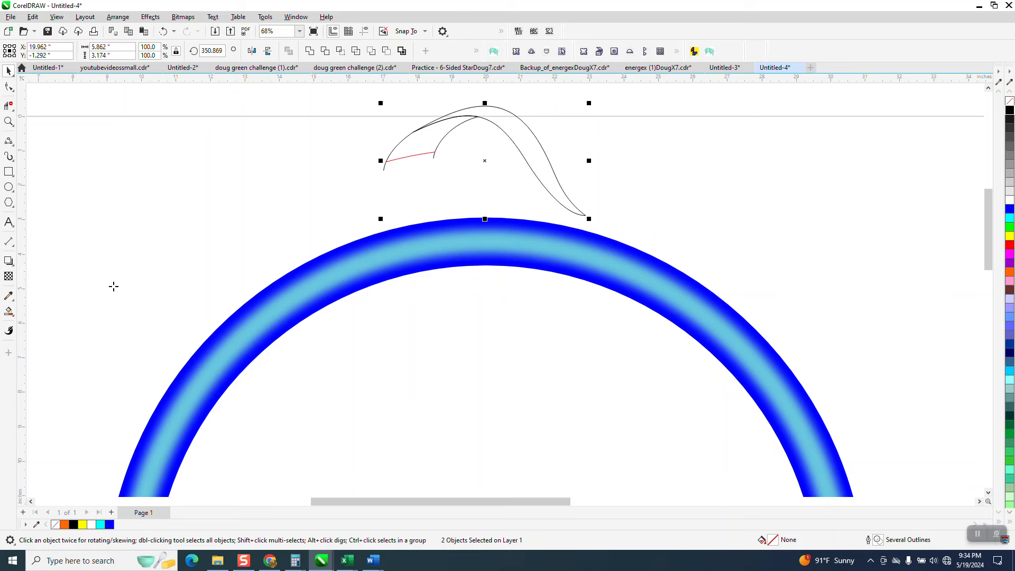
pyautogui.click(416, 147)
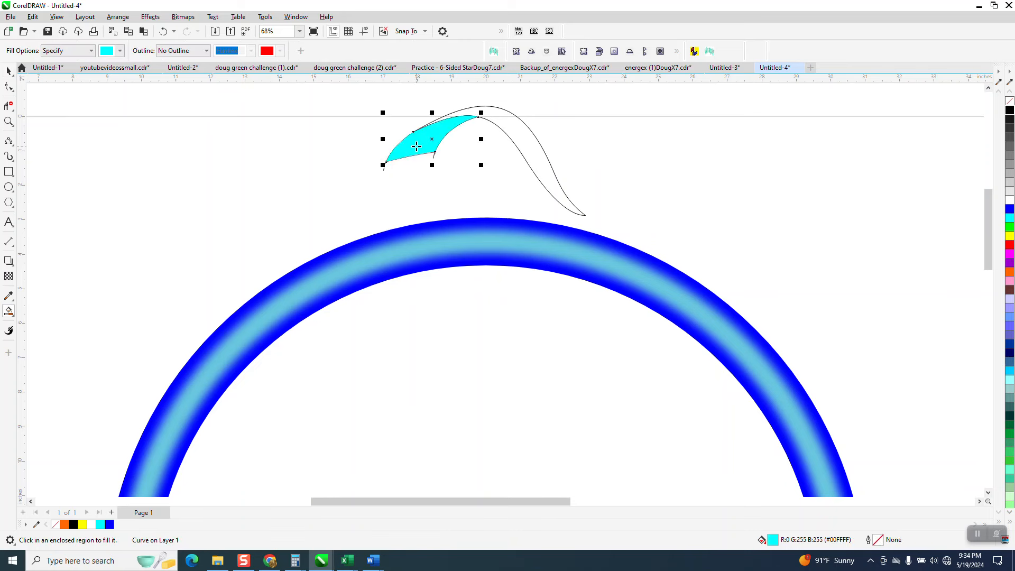
pyautogui.click(545, 154)
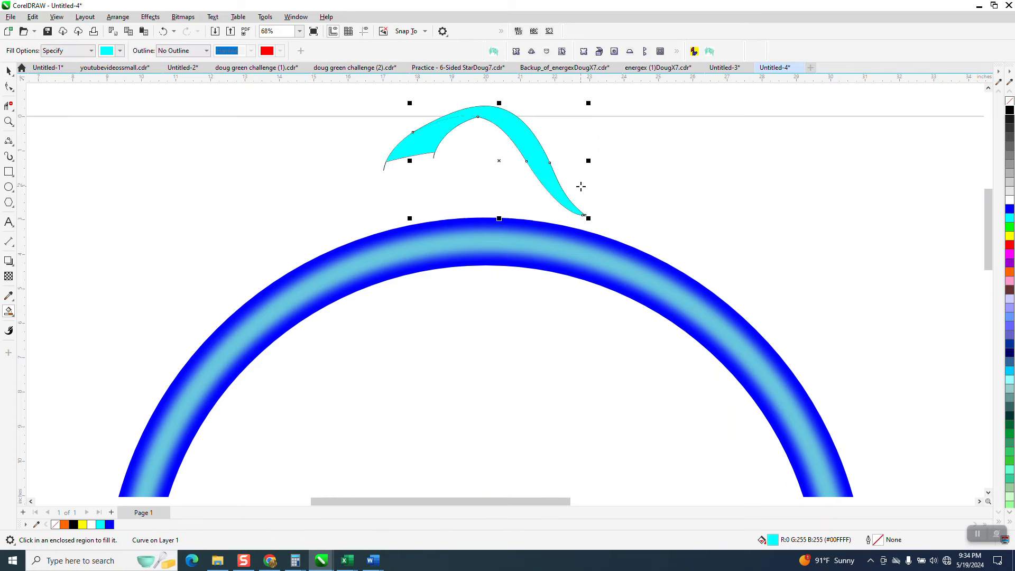
# - Remove the outlines from all the ribbon curves so only the cyan shapes show
pyautogui.click(9, 70)
pyautogui.moveTo(345, 92); pyautogui.dragTo(659, 231)
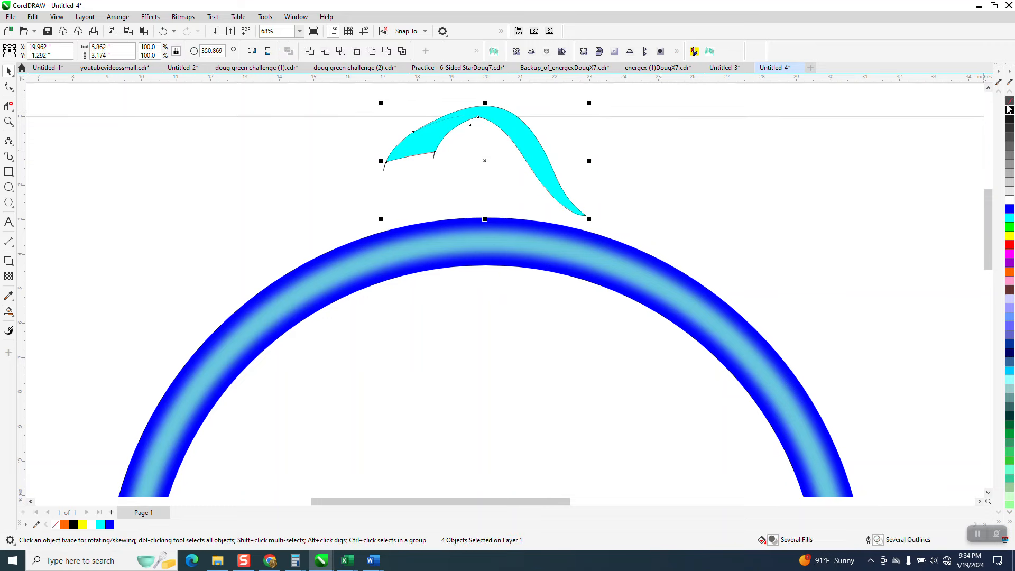
pyautogui.click(417, 151)
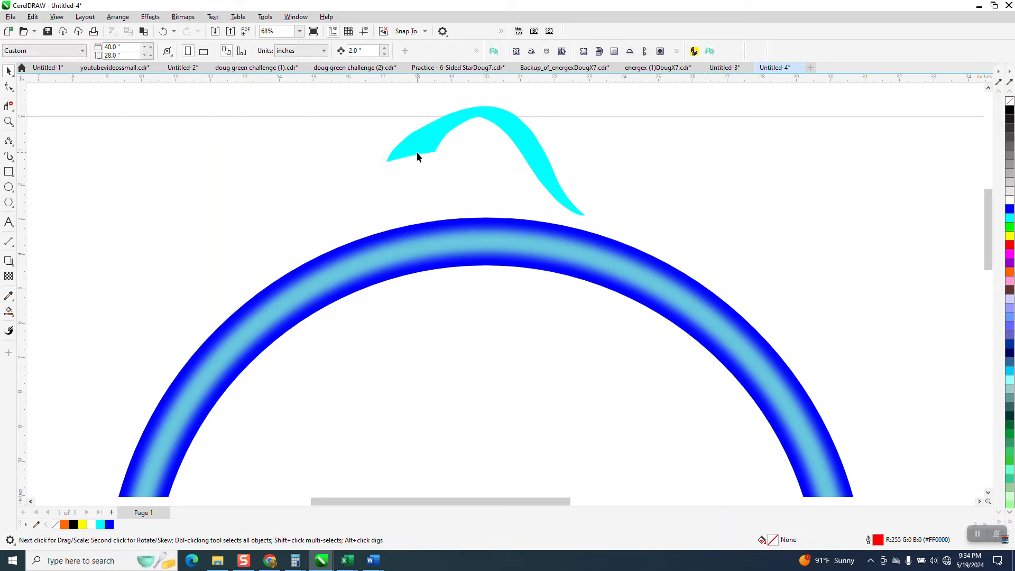
# - Give the ribbon's left section a linear fountain fill from cyan at its lower end to blue beyond its upper tip
pyautogui.click(13, 317)
pyautogui.click(32, 312)
pyautogui.moveTo(419, 153); pyautogui.dragTo(484, 107)
pyautogui.moveTo(1009, 209); pyautogui.dragTo(486, 106)
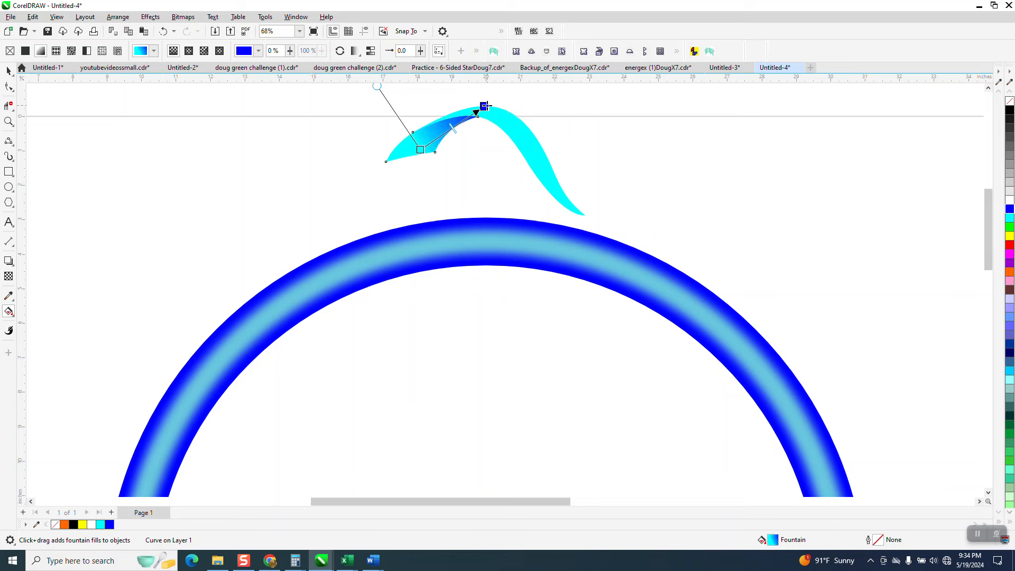
pyautogui.moveTo(420, 151); pyautogui.dragTo(400, 157)
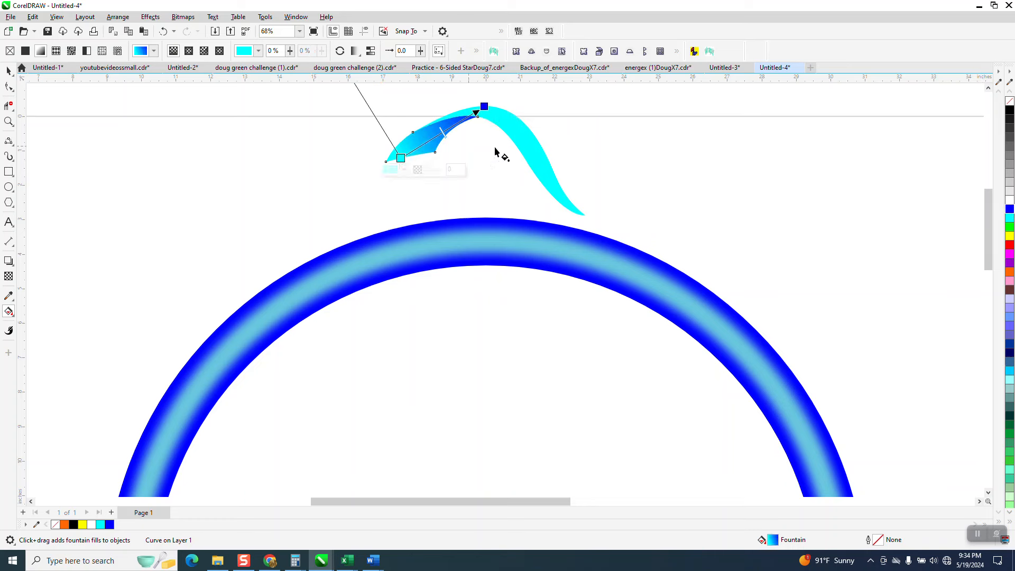
pyautogui.moveTo(486, 106); pyautogui.dragTo(501, 93)
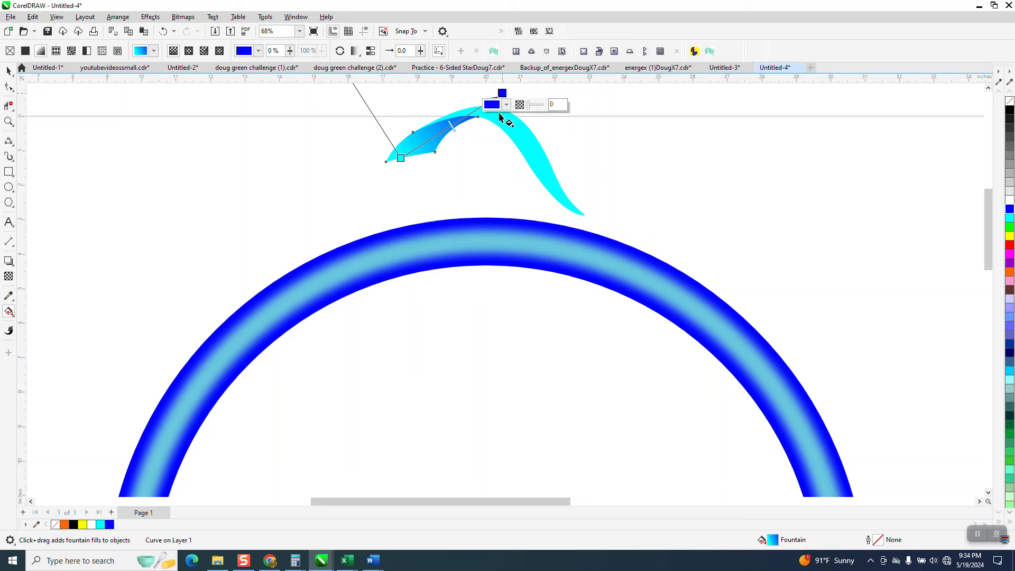
# - Give the ribbon's right section a fountain fill from blue at the crest to cyan near the lower tip, with an extra cyan stop midway
pyautogui.click(531, 149)
pyautogui.moveTo(548, 175); pyautogui.dragTo(483, 107)
pyautogui.scroll(-4, 597, 219)
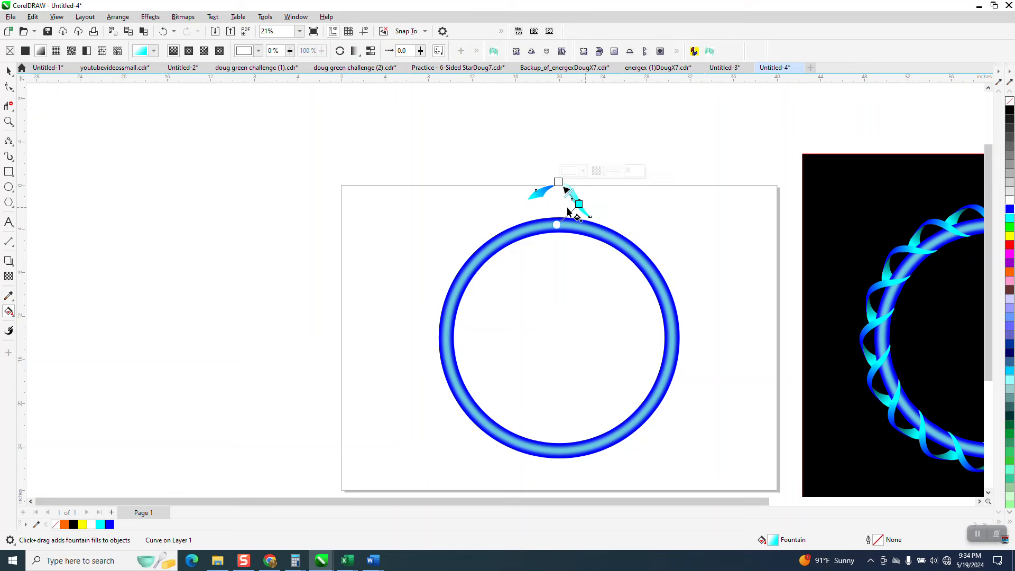
pyautogui.click(9, 121)
pyautogui.moveTo(525, 171); pyautogui.dragTo(628, 255)
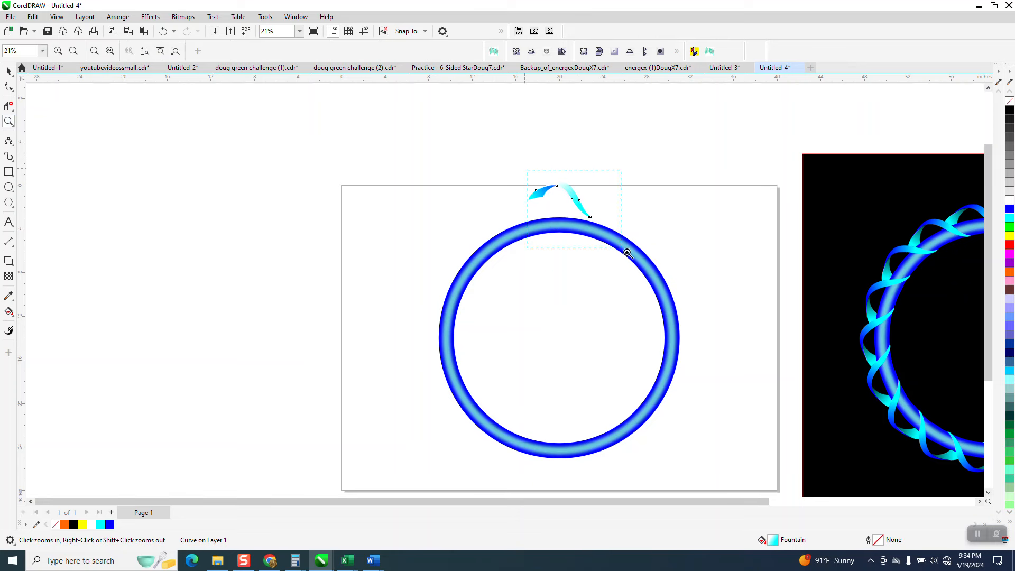
pyautogui.click(8, 311)
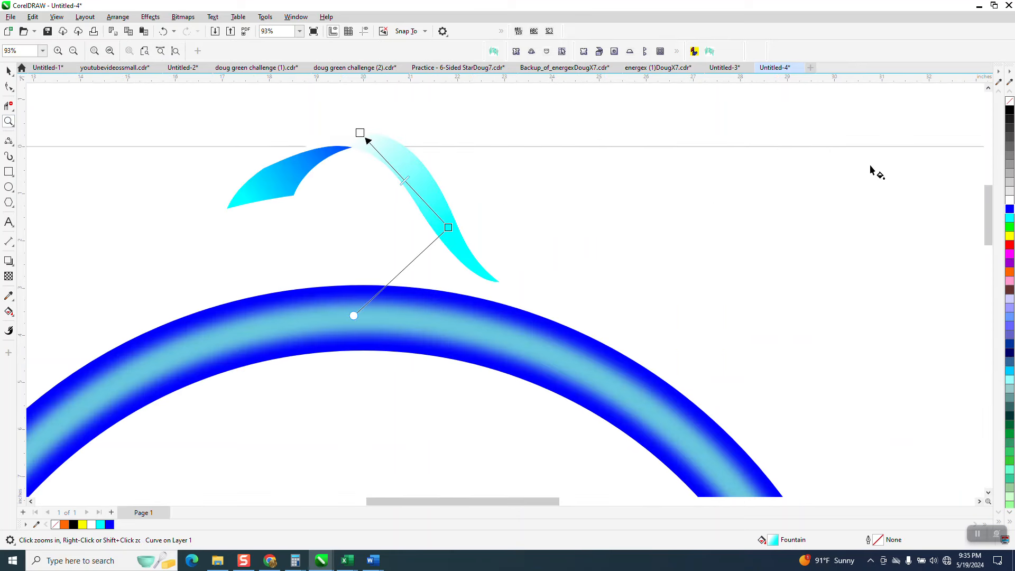
pyautogui.moveTo(1009, 210); pyautogui.dragTo(360, 132)
pyautogui.moveTo(449, 227); pyautogui.dragTo(476, 262)
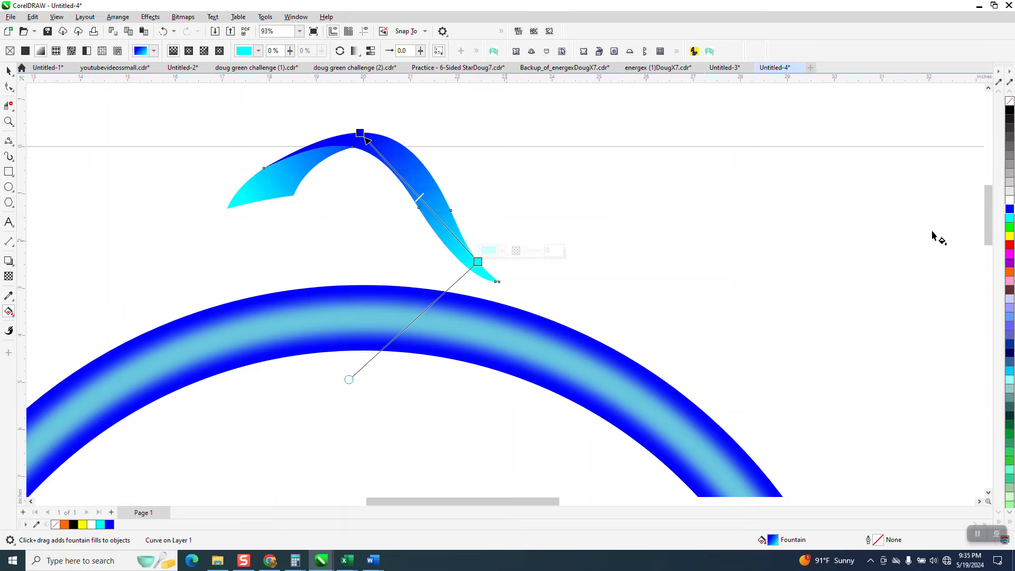
pyautogui.moveTo(1009, 218); pyautogui.dragTo(430, 210)
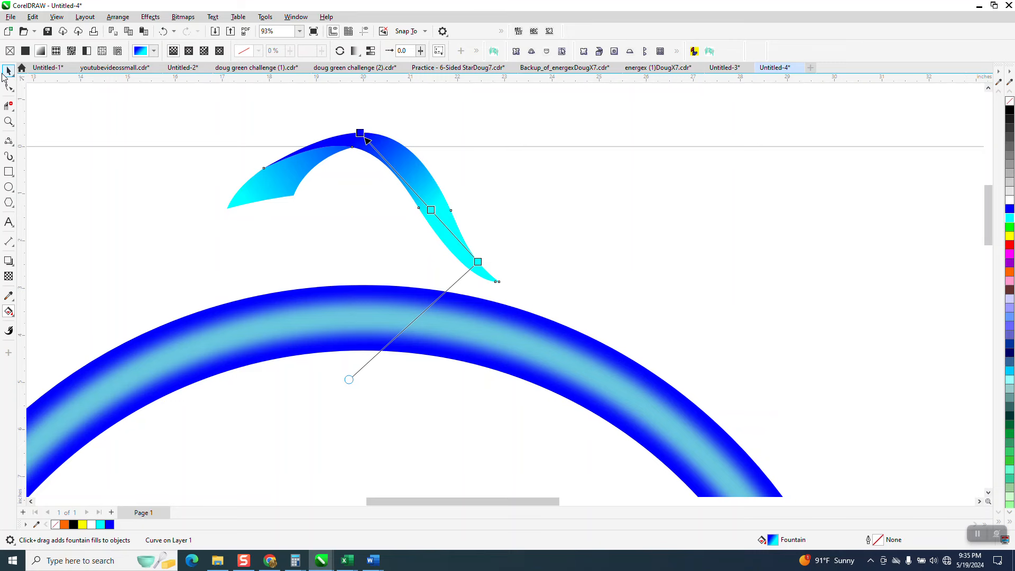
# - Group all the ribbon pieces and move the group down 2 inches onto the top of the ring
pyautogui.click(8, 70)
pyautogui.scroll(-1, 207, 115)
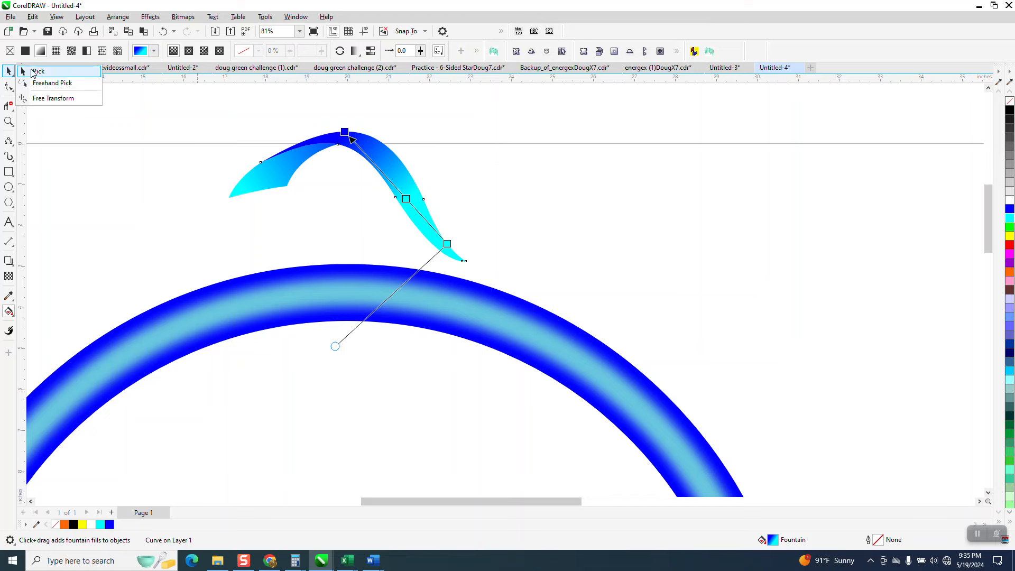
pyautogui.click(32, 74)
pyautogui.scroll(-3, 195, 105)
pyautogui.moveTo(184, 104); pyautogui.dragTo(428, 243)
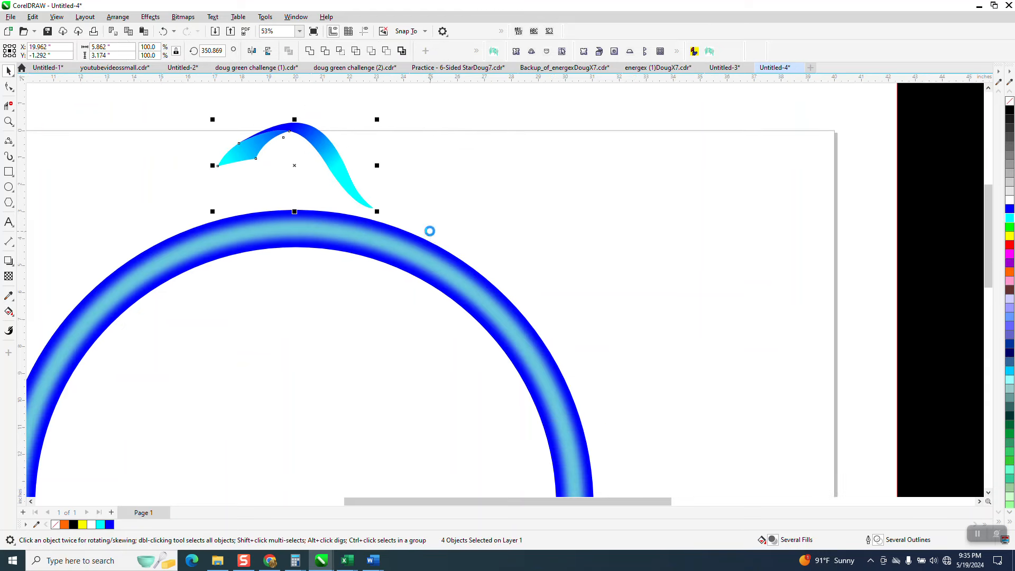
pyautogui.hotkey('ctrl', 'g')
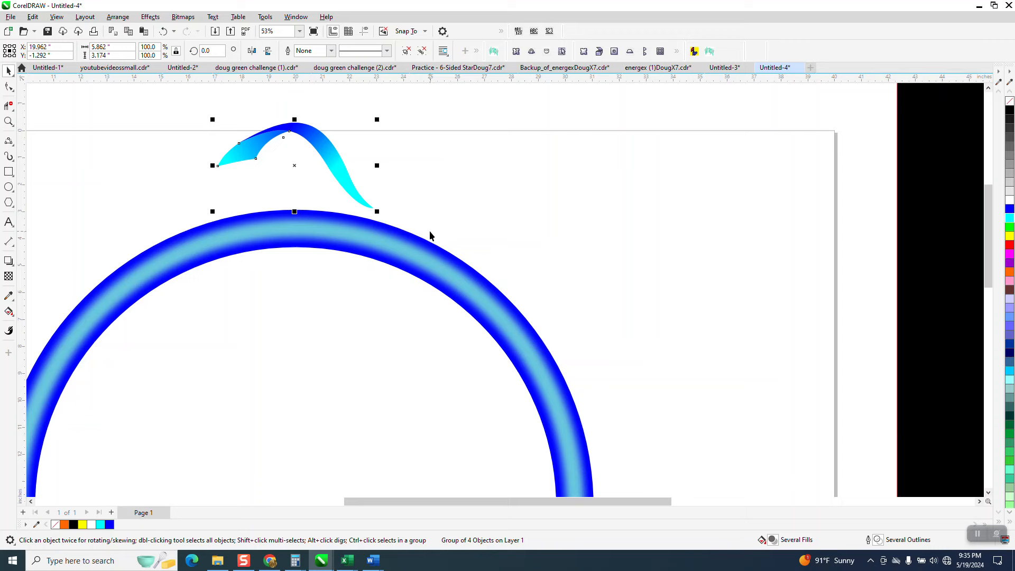
pyautogui.hotkey('shift', 'Down')
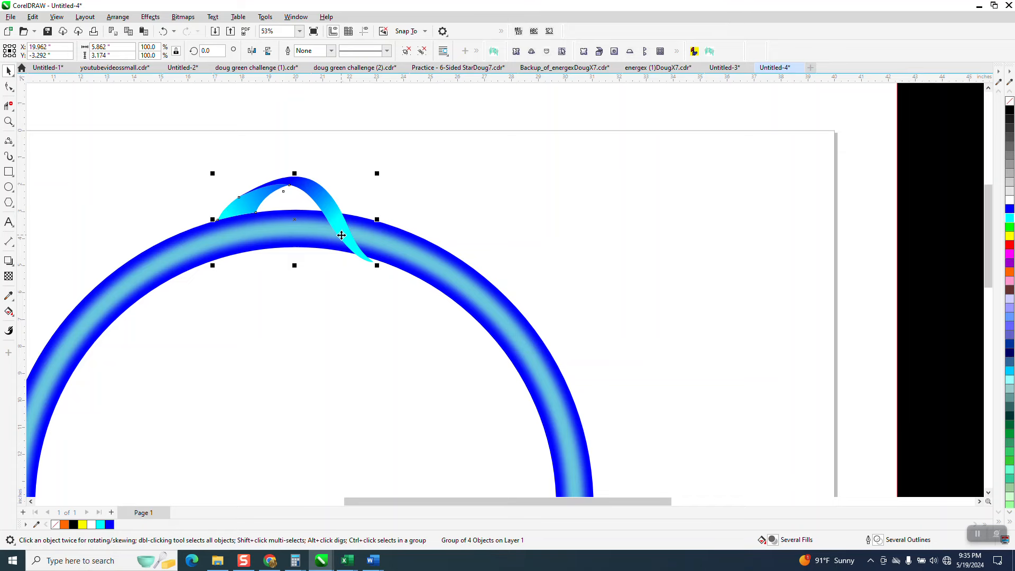
# - Show the guidelines that cross at the ring's centre
pyautogui.scroll(-4, 346, 231)
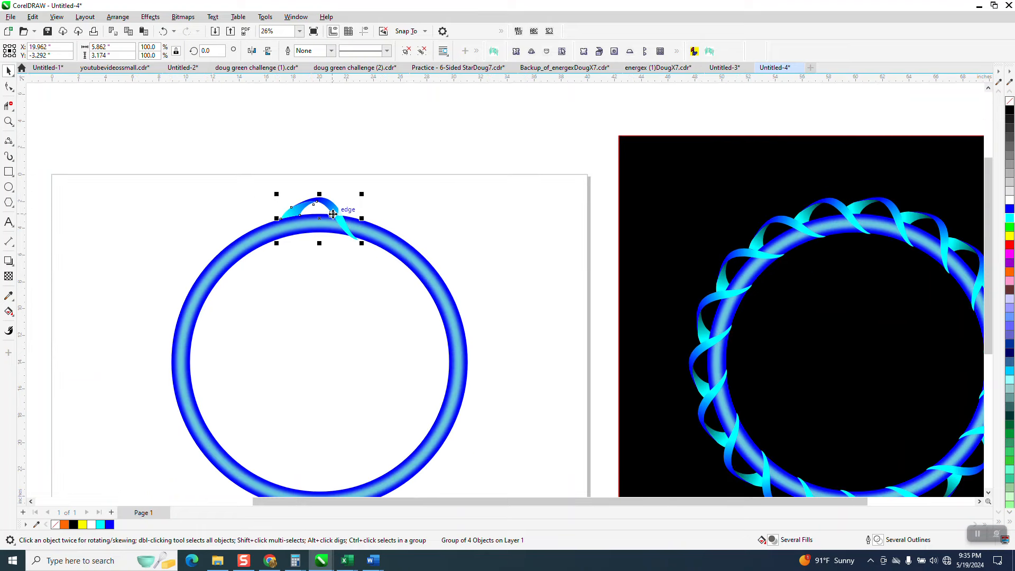
pyautogui.click(365, 31)
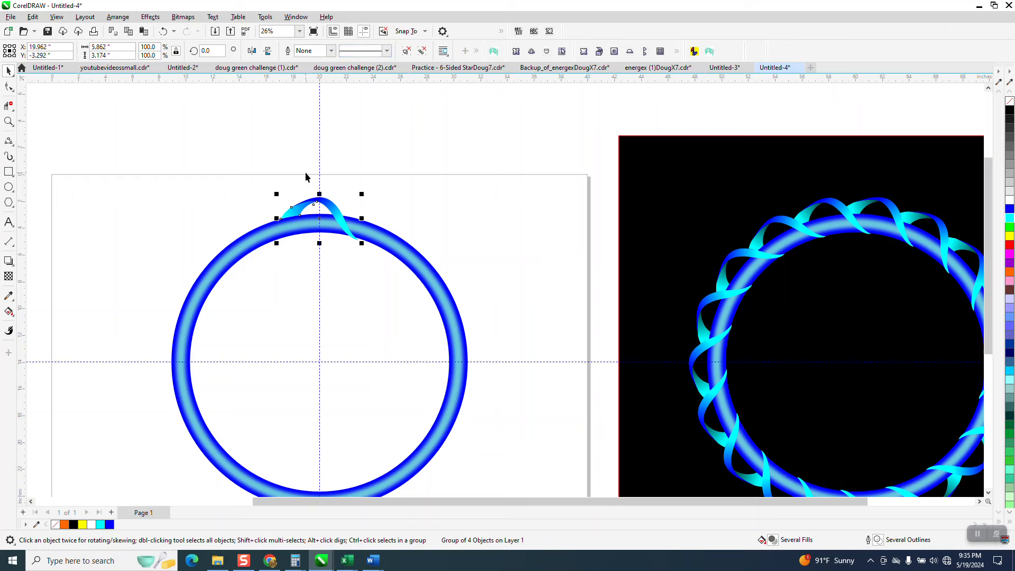
pyautogui.click(319, 215)
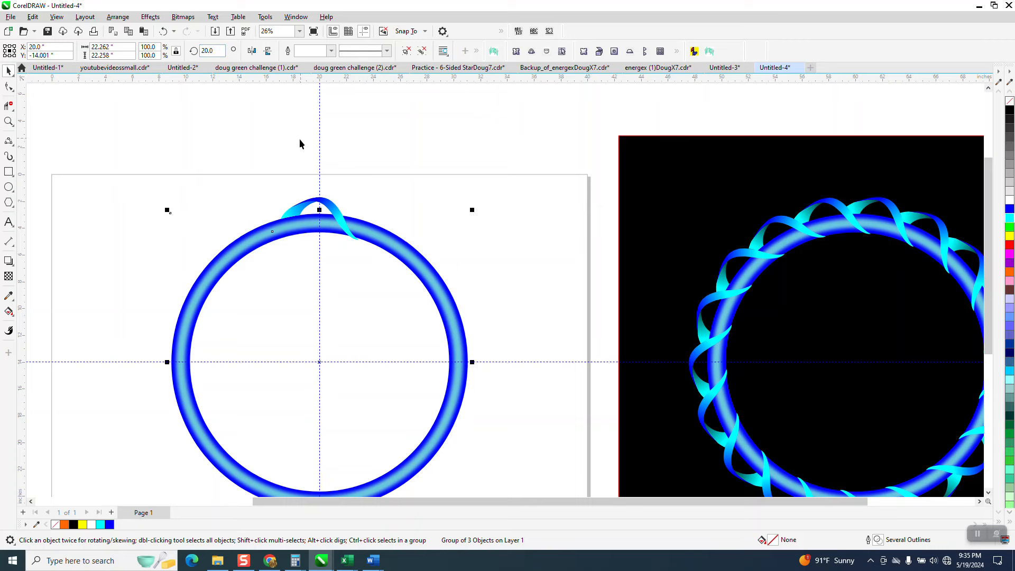
# - Rotate a copy of the ribbon group by 20° about the ring's centre so it overlaps the original
pyautogui.click(337, 201)
pyautogui.click(338, 205)
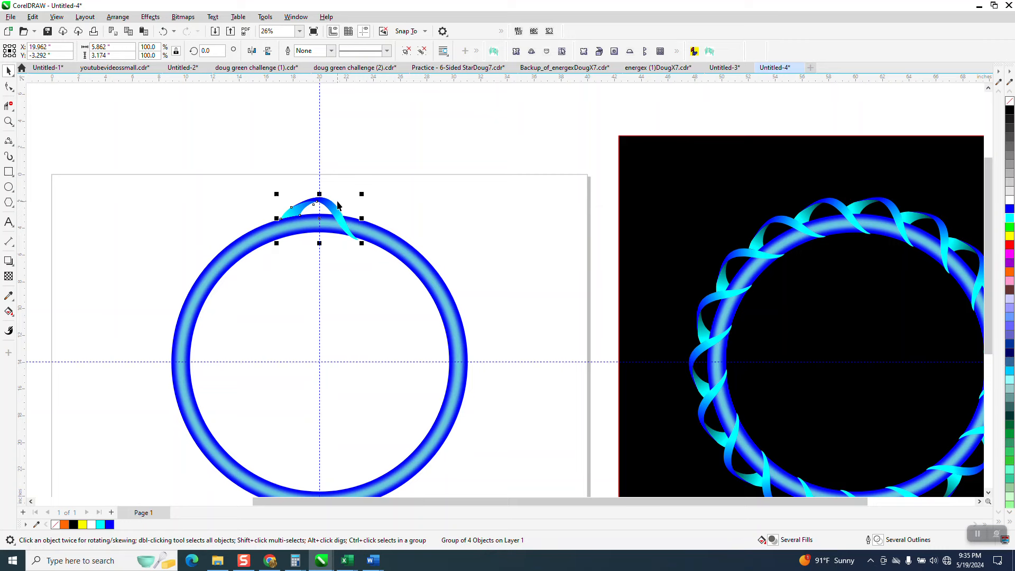
pyautogui.moveTo(333, 210); pyautogui.dragTo(381, 156)
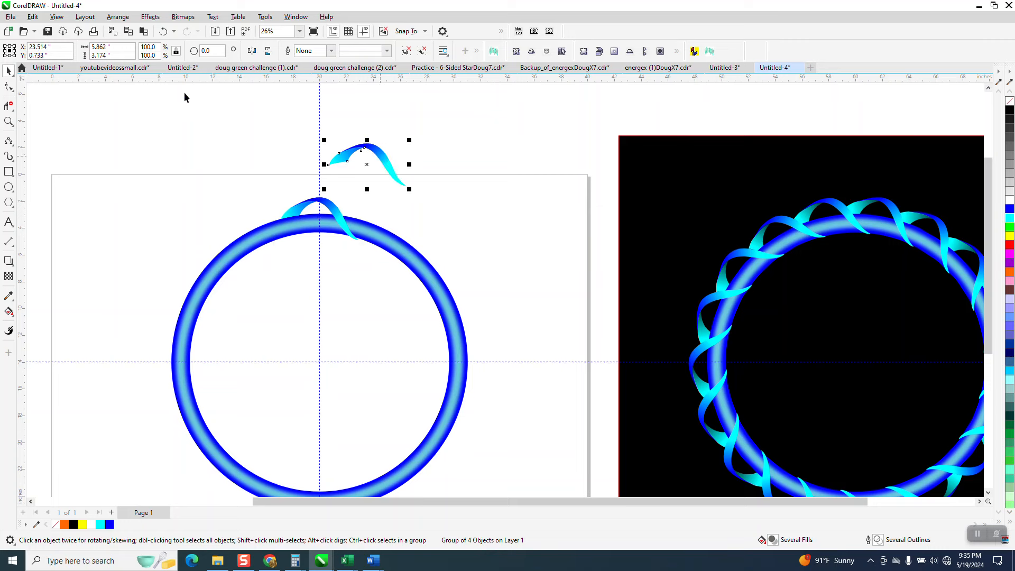
pyautogui.click(163, 32)
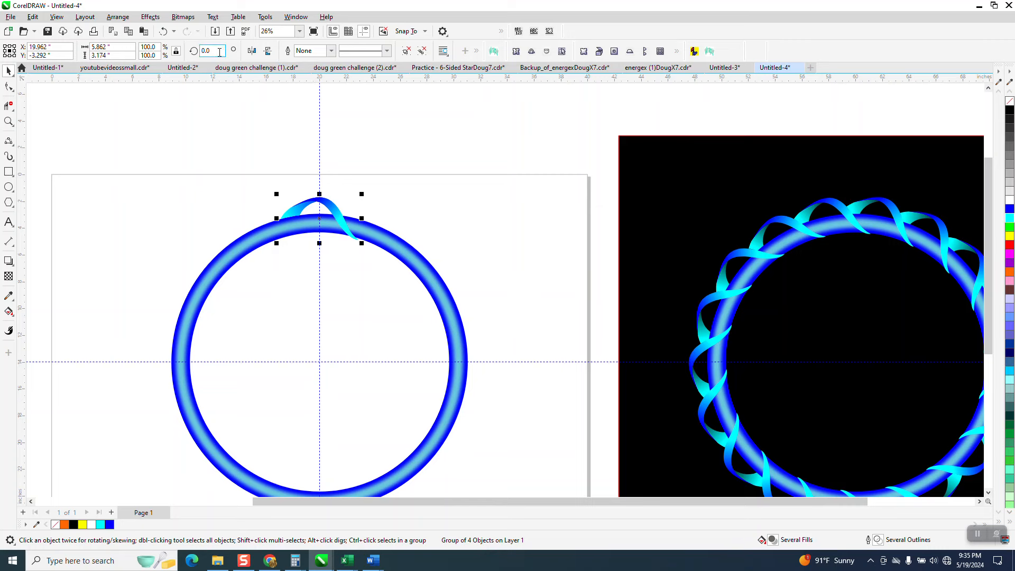
pyautogui.write('0')
pyautogui.press('Return')
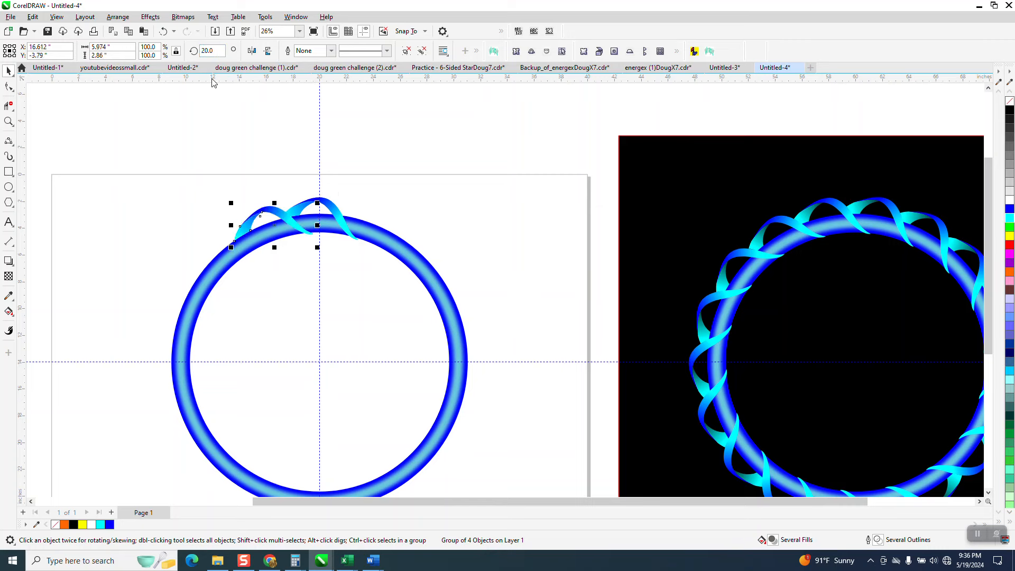
# - Move both ribbon groups together 4 inches straight up, clear of the ring
pyautogui.click(9, 121)
pyautogui.moveTo(267, 199); pyautogui.dragTo(370, 264)
pyautogui.scroll(-5, 329, 195)
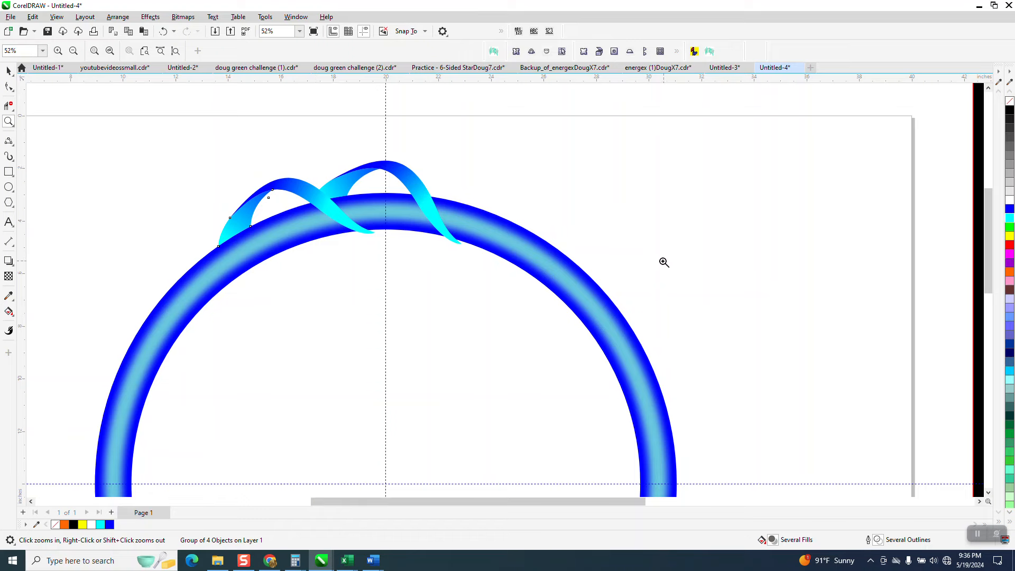
pyautogui.scroll(-2, 288, 200)
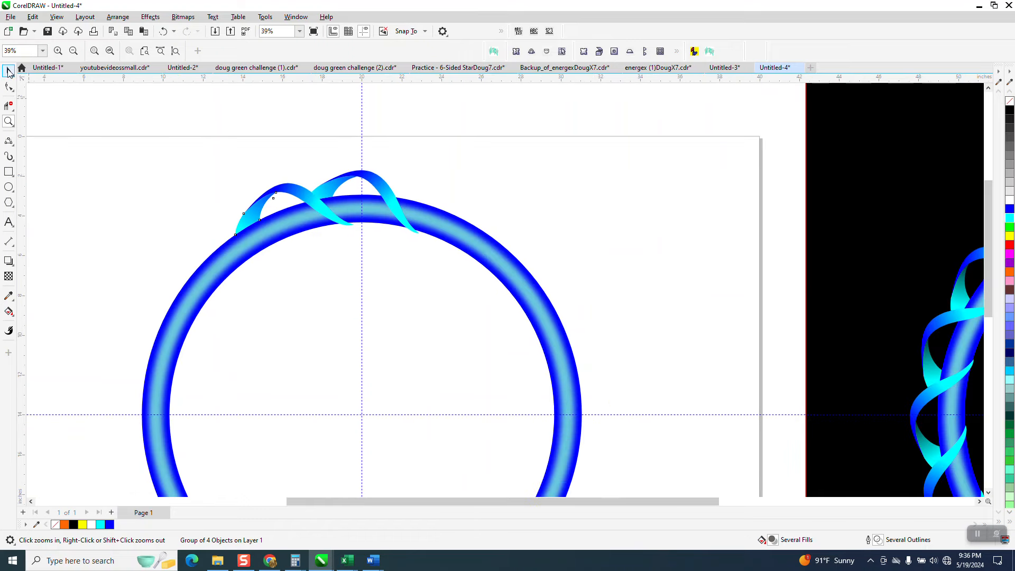
pyautogui.click(8, 71)
pyautogui.moveTo(184, 128); pyautogui.dragTo(429, 297)
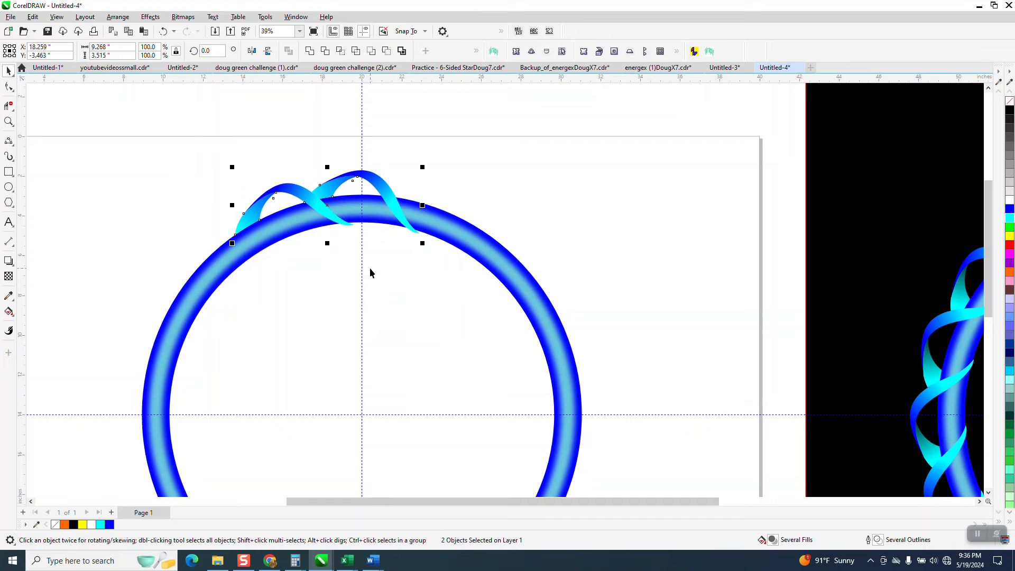
pyautogui.press('Up')
pyautogui.press('Up')
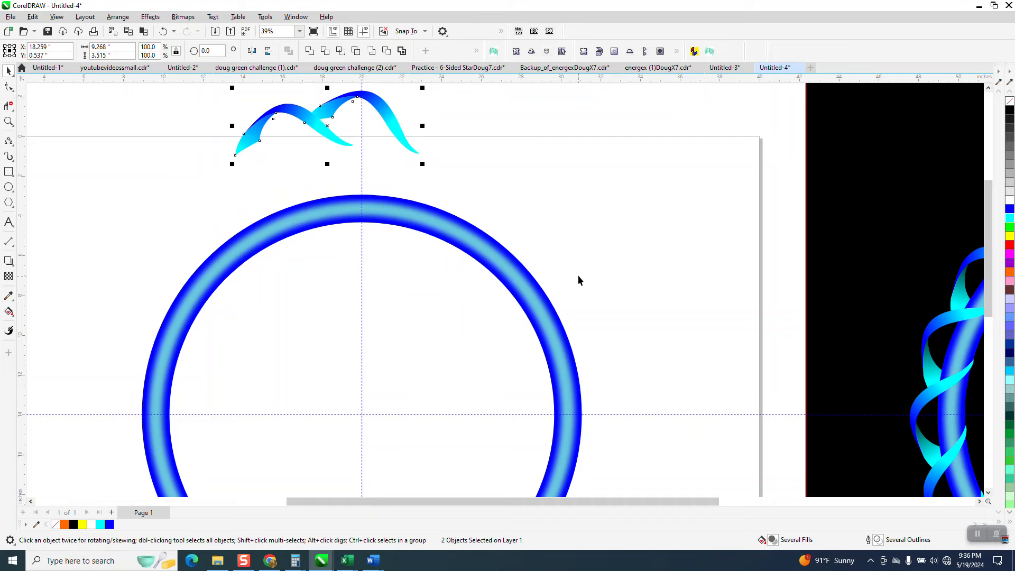
# - Remove the fills from both ribbon groups and give them black outlines
pyautogui.scroll(-1, 575, 211)
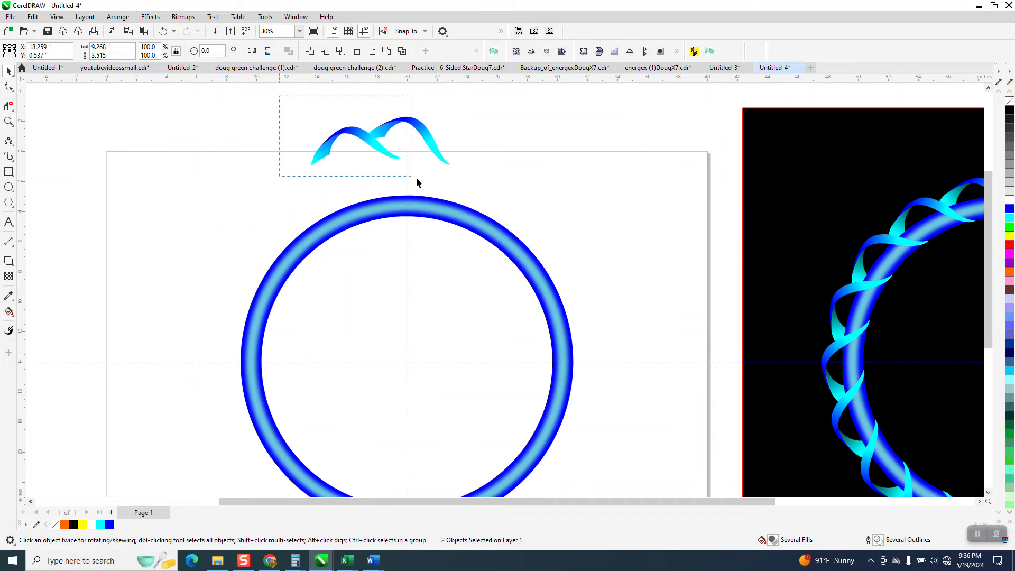
pyautogui.click(1009, 101)
pyautogui.rightClick(1010, 110)
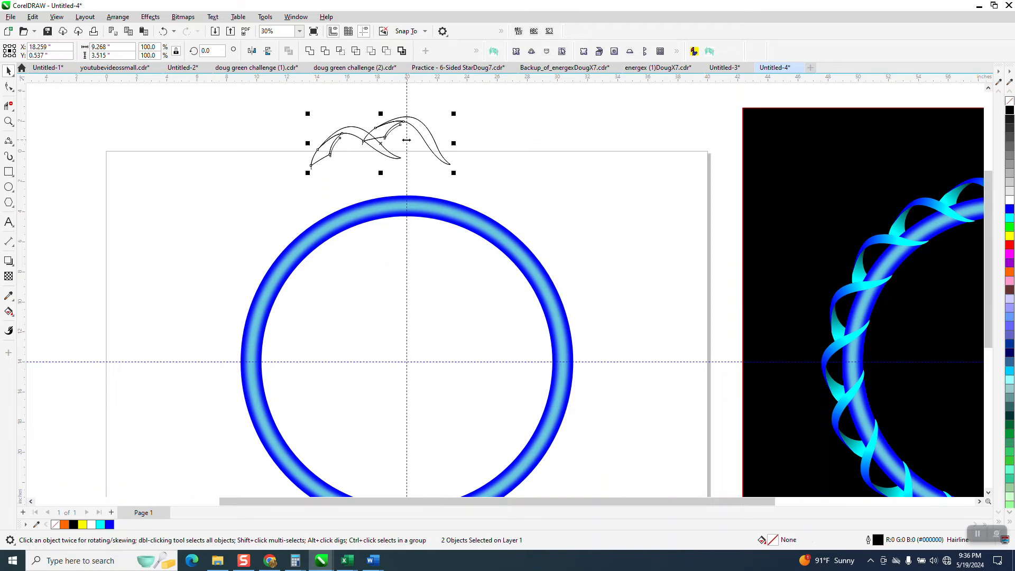
pyautogui.click(9, 121)
pyautogui.moveTo(375, 122); pyautogui.dragTo(422, 156)
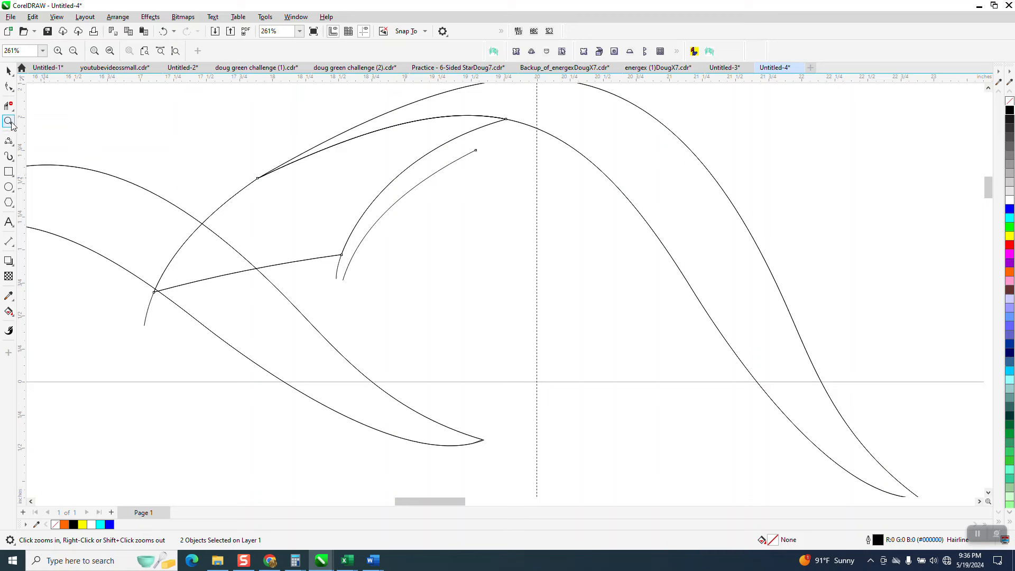
pyautogui.click(8, 86)
pyautogui.click(439, 233)
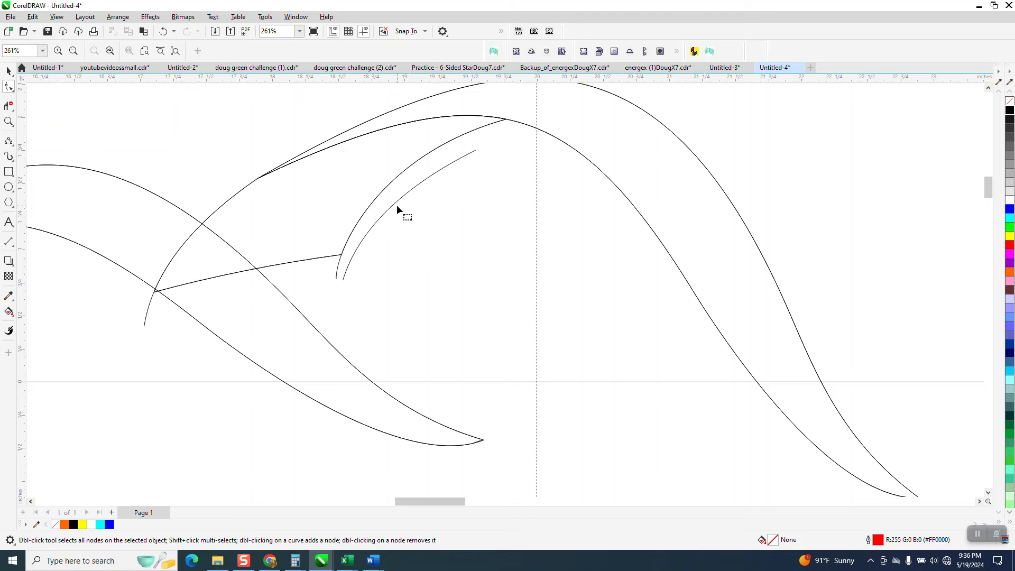
# - Ungroup the two outlined ribbons
pyautogui.click(9, 70)
pyautogui.scroll(-2, 402, 236)
pyautogui.scroll(-2, 264, 201)
pyautogui.moveTo(149, 158); pyautogui.dragTo(611, 363)
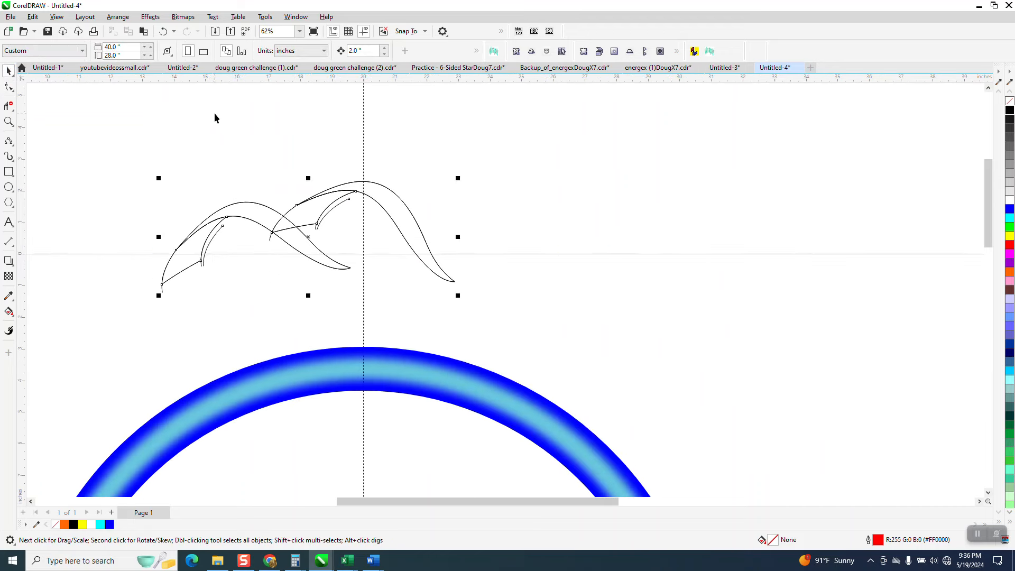
pyautogui.click(117, 17)
pyautogui.moveTo(157, 197)
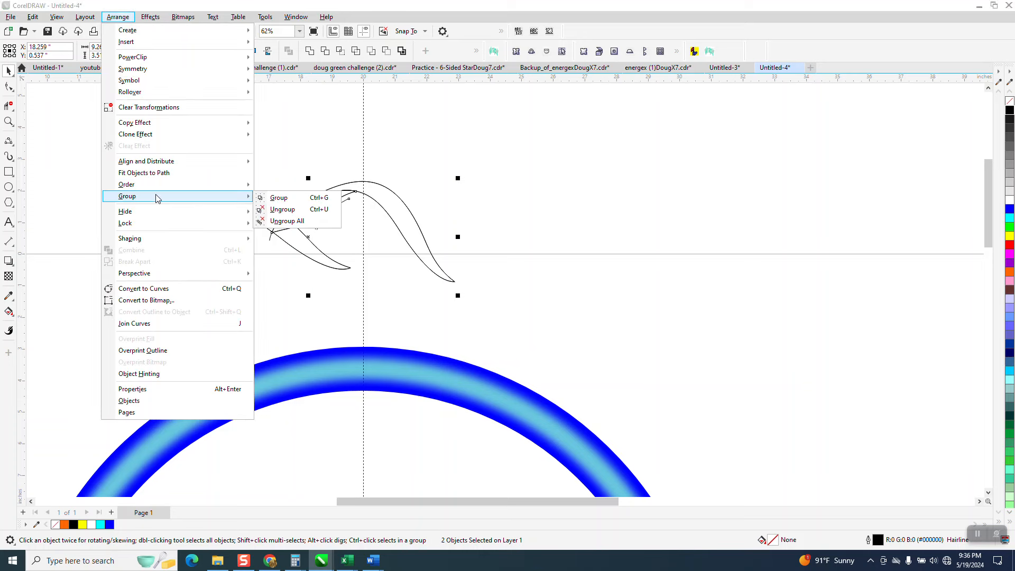
pyautogui.click(290, 210)
# - Delete the stray inner curve from the right ribbon's outline with the Virtual Segment Delete tool
pyautogui.click(349, 200)
pyautogui.click(348, 199)
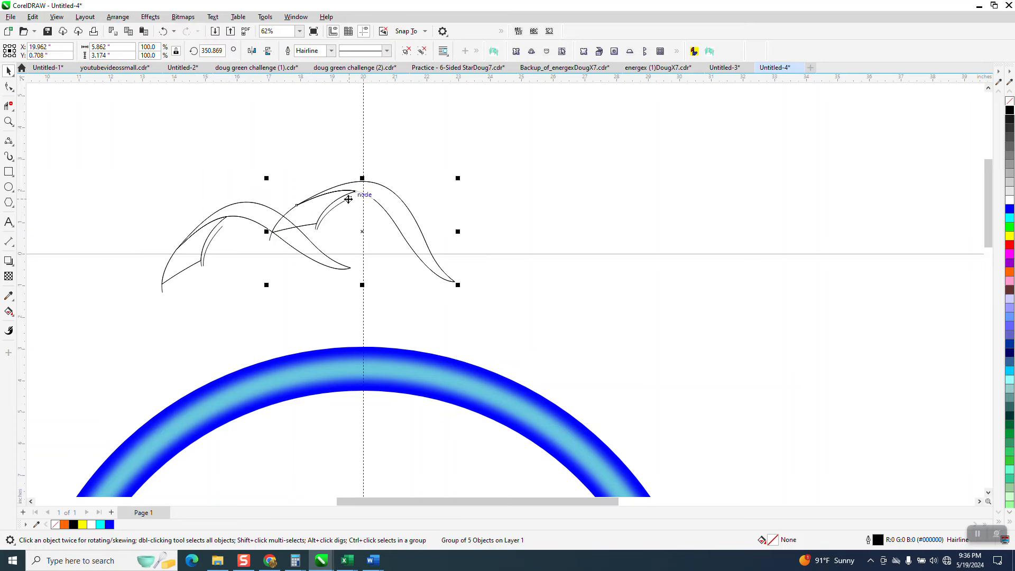
pyautogui.click(8, 105)
pyautogui.click(336, 204)
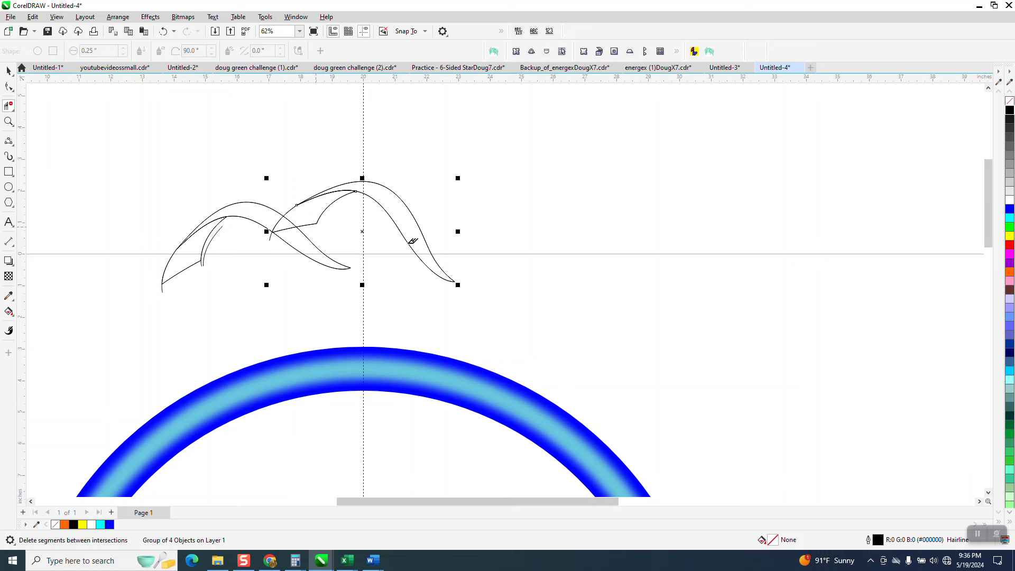
# - Smart Fill the right ribbon's left section, up to the overlapping ribbon's edge, and its right section with cyan and no outline
pyautogui.click(9, 121)
pyautogui.moveTo(261, 219); pyautogui.dragTo(390, 292)
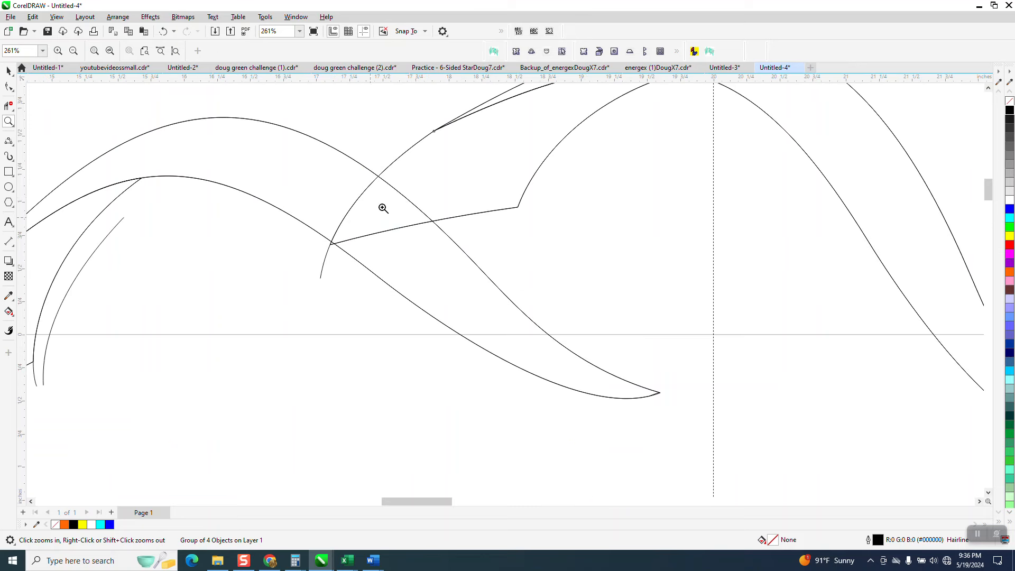
pyautogui.scroll(-1, 312, 241)
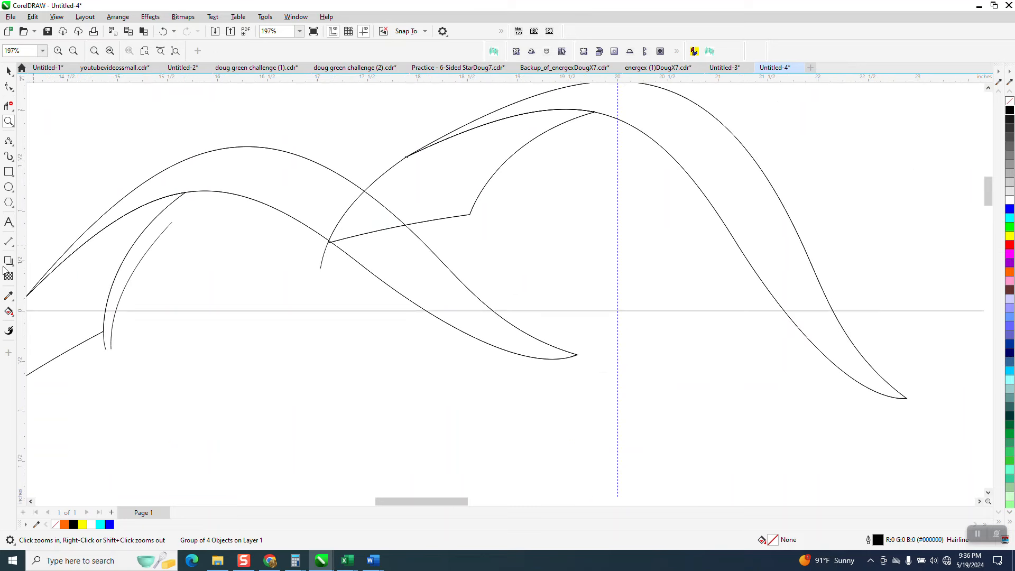
pyautogui.click(8, 311)
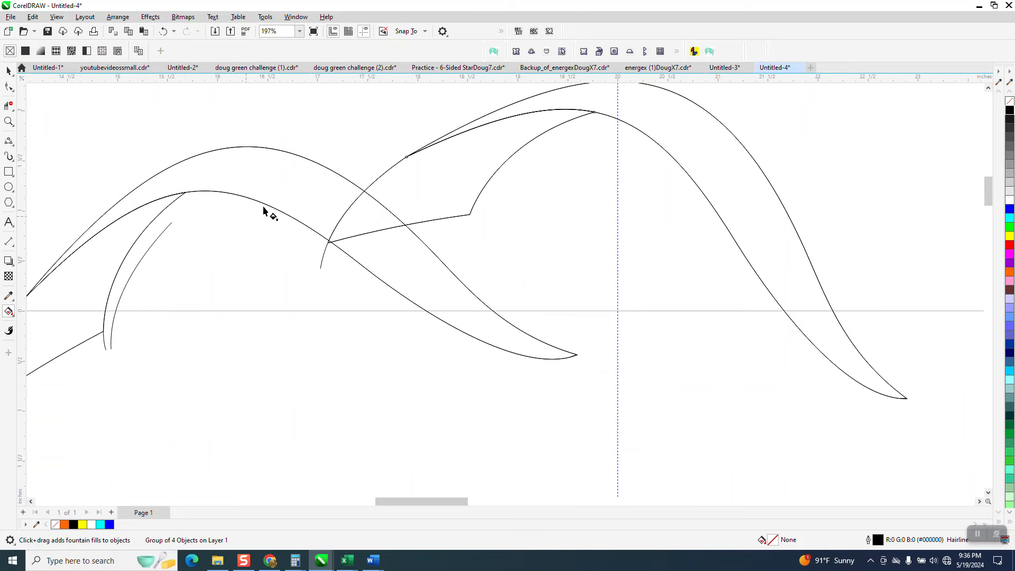
pyautogui.click(11, 315)
pyautogui.click(56, 323)
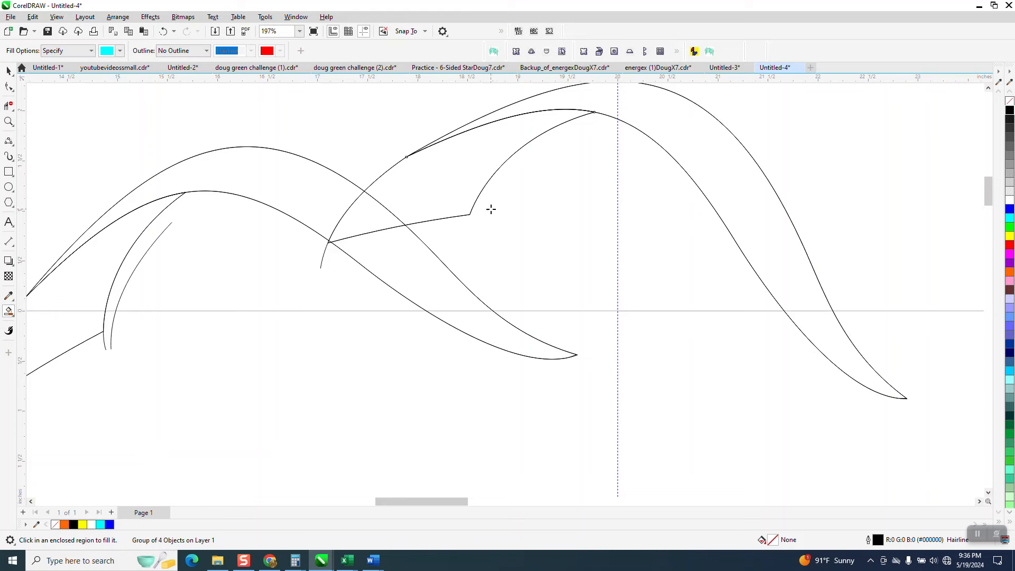
pyautogui.click(460, 186)
pyautogui.click(691, 188)
# - Move the two cyan ribbon sections 4 inches to the right, off the outline curves
pyautogui.scroll(-4, 475, 223)
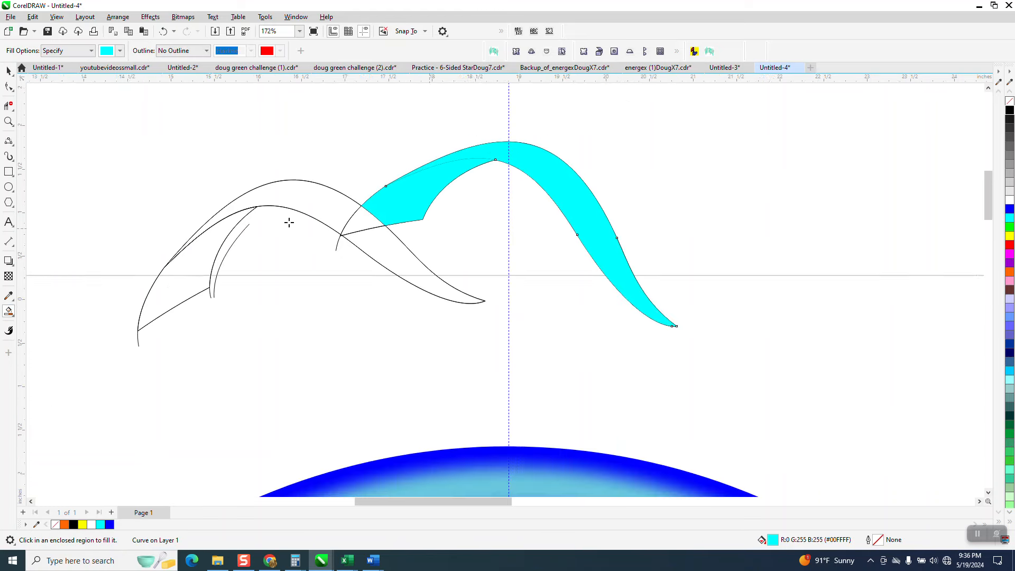
pyautogui.click(7, 72)
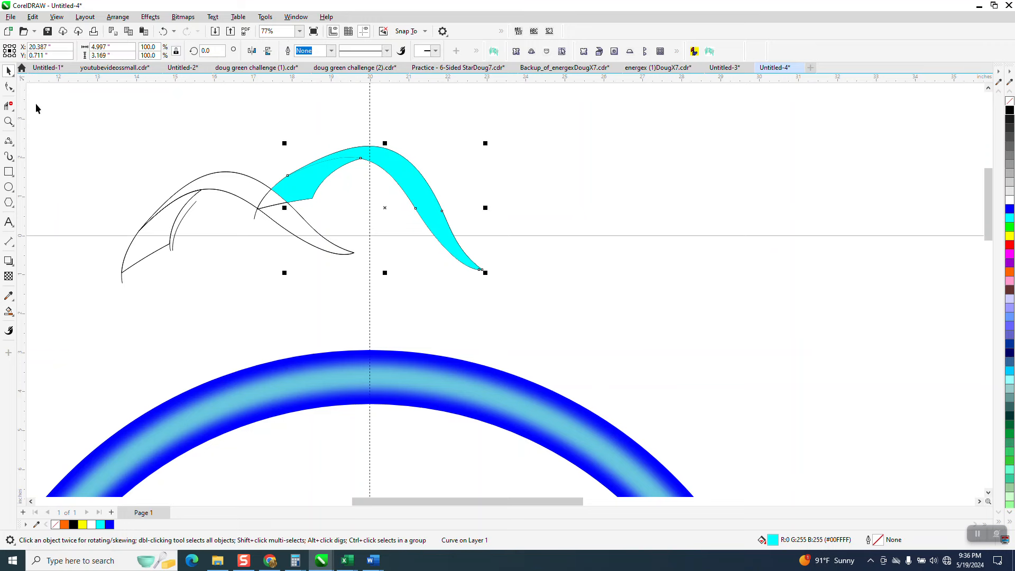
pyautogui.press('Right')
pyautogui.press('Right')
pyautogui.click(305, 179)
pyautogui.press('Right')
pyautogui.press('Right')
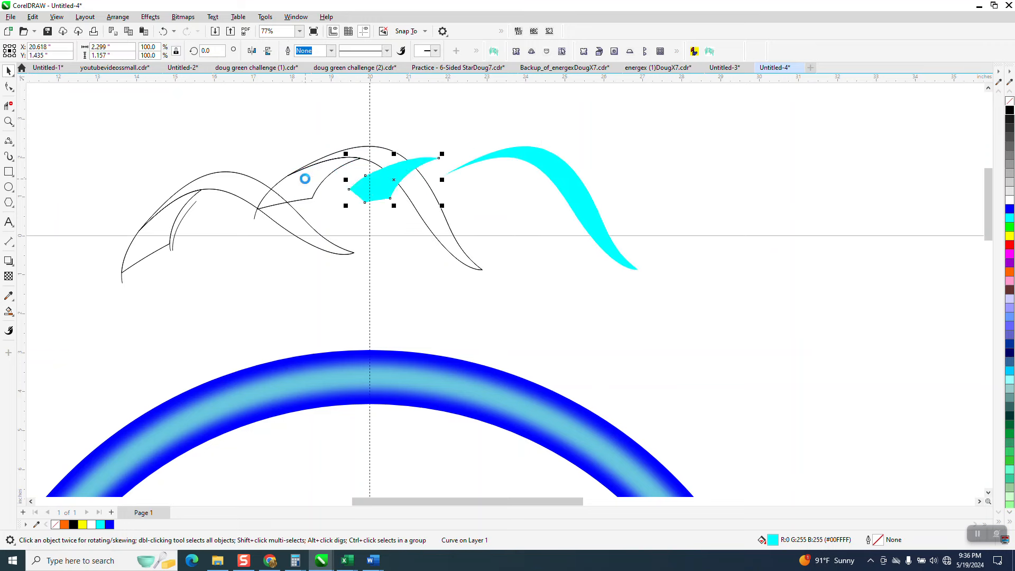
# - Move all the black outline curves 6 inches up, away from the cyan shapes
pyautogui.moveTo(59, 103); pyautogui.dragTo(491, 312)
pyautogui.press('Up')
pyautogui.press('Up')
pyautogui.press('Up')
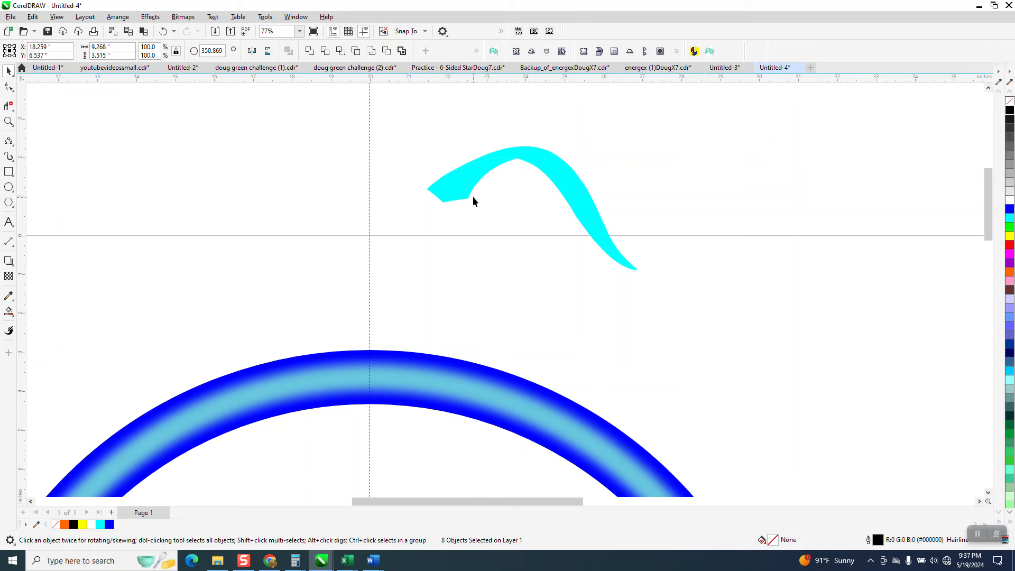
# - Give the trimmed left ribbon section a linear fountain fill from cyan at its lower end to blue at the crest
pyautogui.click(446, 202)
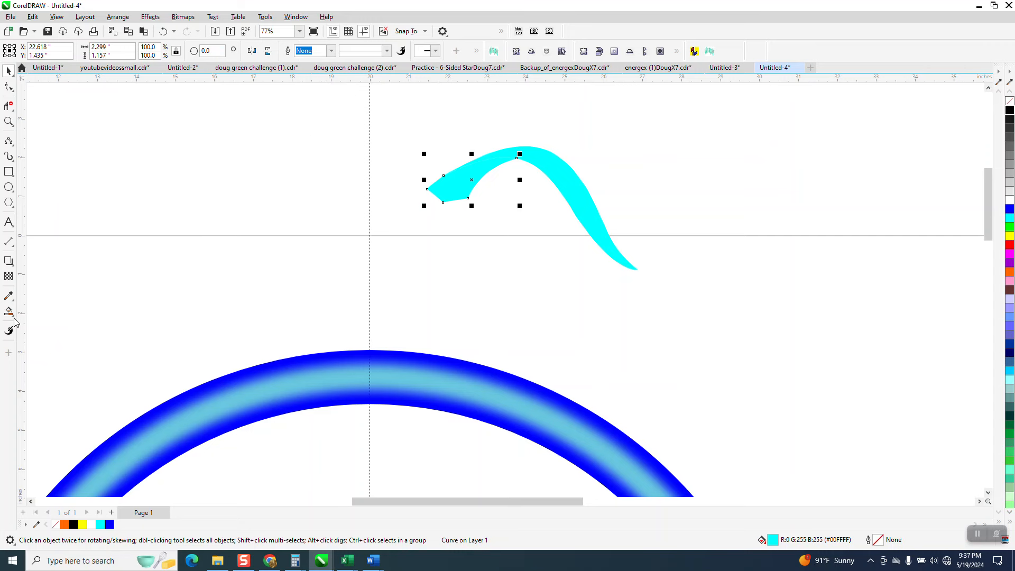
pyautogui.click(11, 314)
pyautogui.click(42, 309)
pyautogui.moveTo(444, 197); pyautogui.dragTo(522, 152)
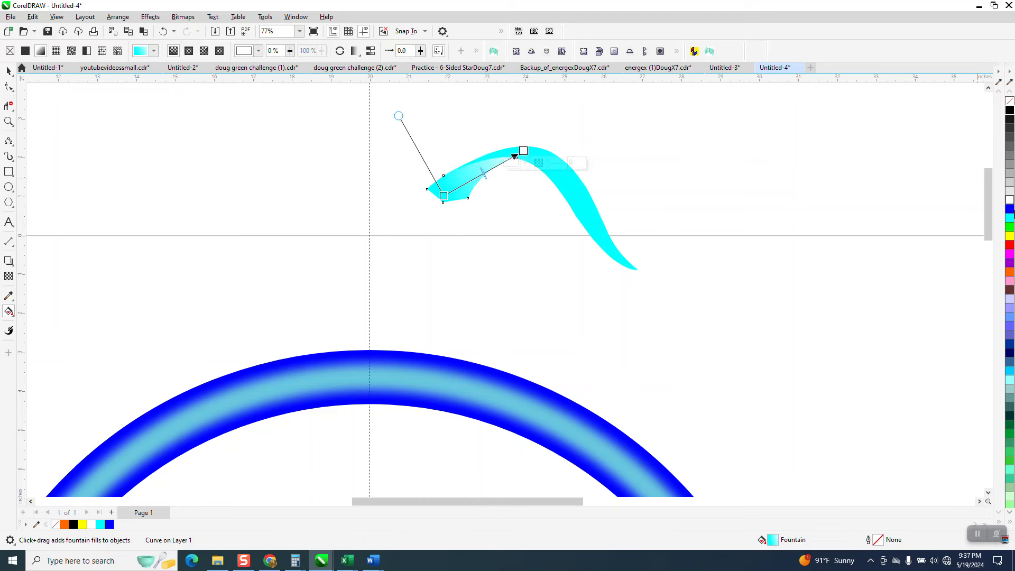
pyautogui.moveTo(1009, 209); pyautogui.dragTo(521, 149)
# - Give the right ribbon section a fountain fill from blue above the crest to cyan at the lower tip, with an extra cyan stop partway
pyautogui.moveTo(604, 234)
pyautogui.mouseDown()
pyautogui.moveTo(559, 165)
pyautogui.moveTo(498, 136)
pyautogui.mouseUp()
pyautogui.moveTo(1010, 213); pyautogui.dragTo(498, 135)
pyautogui.moveTo(606, 238)
pyautogui.mouseDown()
pyautogui.moveTo(626, 261)
pyautogui.moveTo(631, 217)
pyautogui.moveTo(497, 116)
pyautogui.mouseUp()
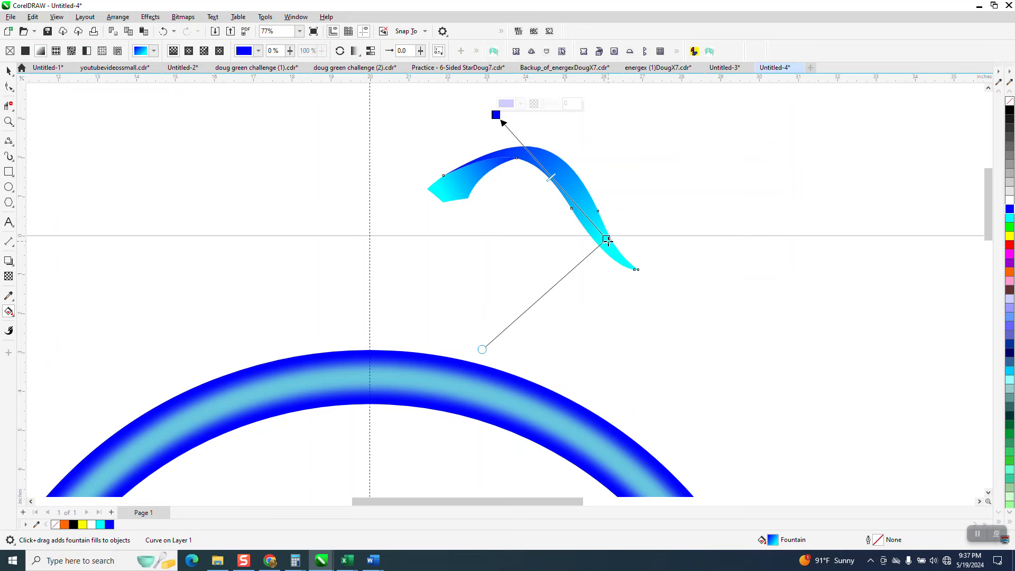
pyautogui.moveTo(606, 239); pyautogui.dragTo(637, 269)
pyautogui.moveTo(1010, 220); pyautogui.dragTo(591, 221)
pyautogui.press('space')
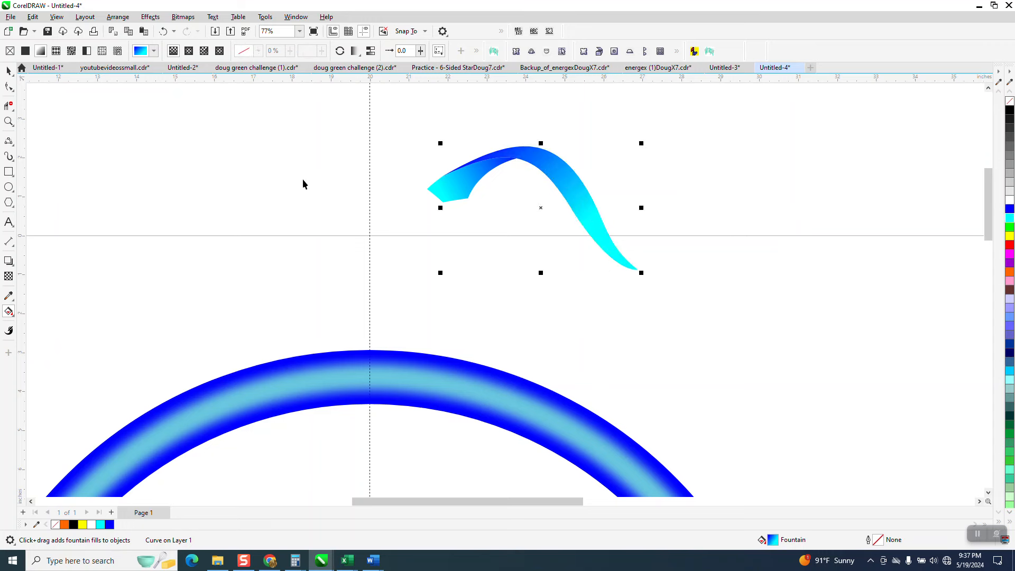
# - Extend the left ribbon section's fountain fill slightly past the crest and change its crest end colour to black
pyautogui.click(472, 182)
pyautogui.click(8, 311)
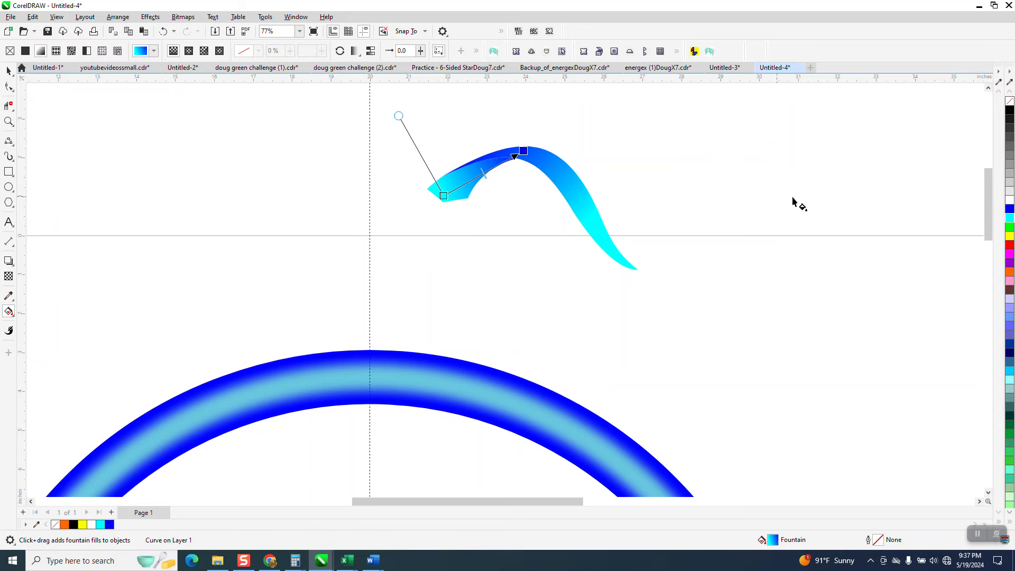
pyautogui.moveTo(523, 150)
pyautogui.mouseDown()
pyautogui.moveTo(506, 157)
pyautogui.moveTo(528, 146)
pyautogui.mouseUp()
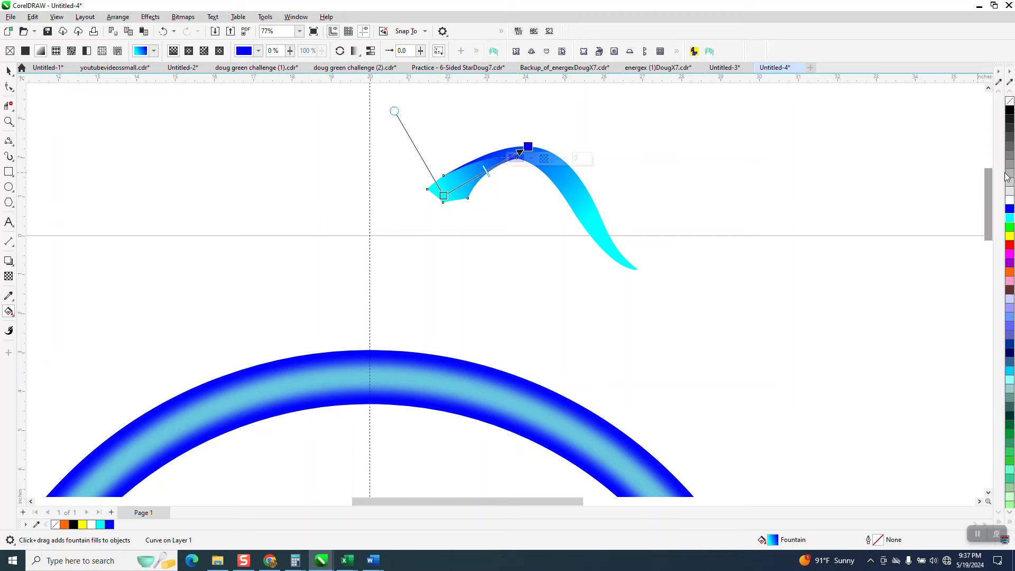
pyautogui.moveTo(541, 150); pyautogui.dragTo(528, 146)
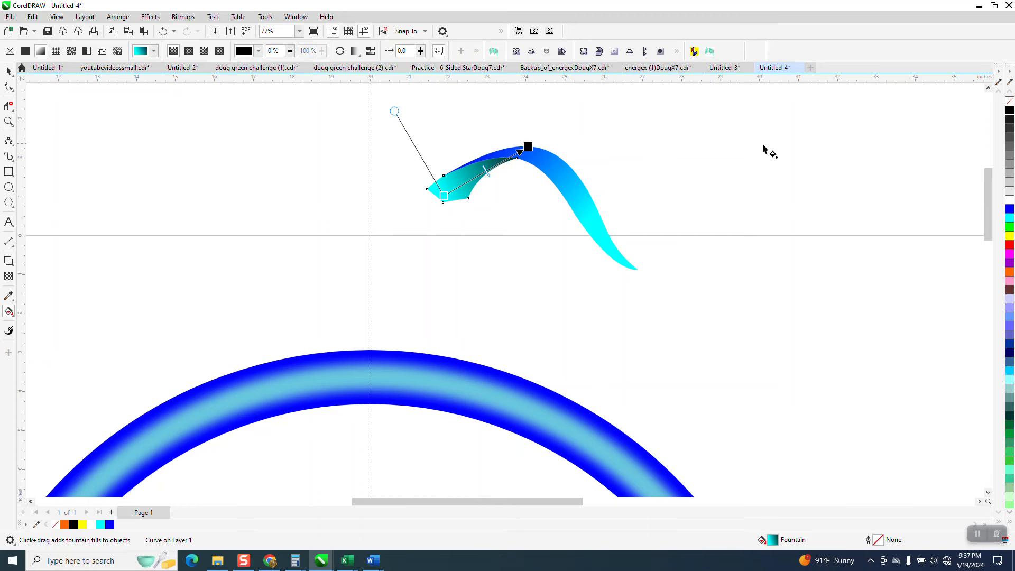
pyautogui.moveTo(1010, 110); pyautogui.dragTo(516, 153)
pyautogui.press('space')
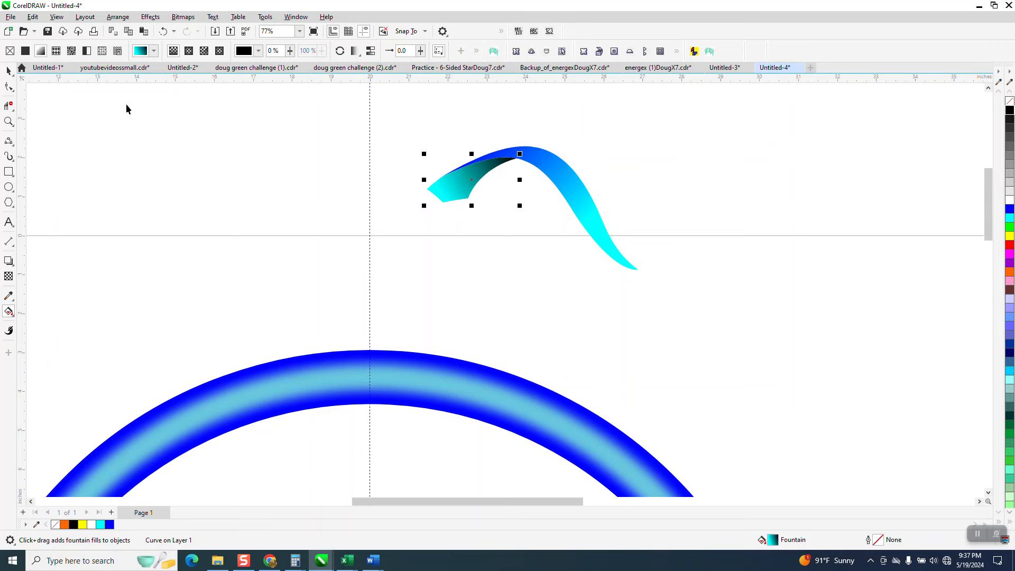
# - Move both ribbon sections 4 inches left and 4 inches down onto the blue ring, and group them
pyautogui.scroll(-1, 257, 157)
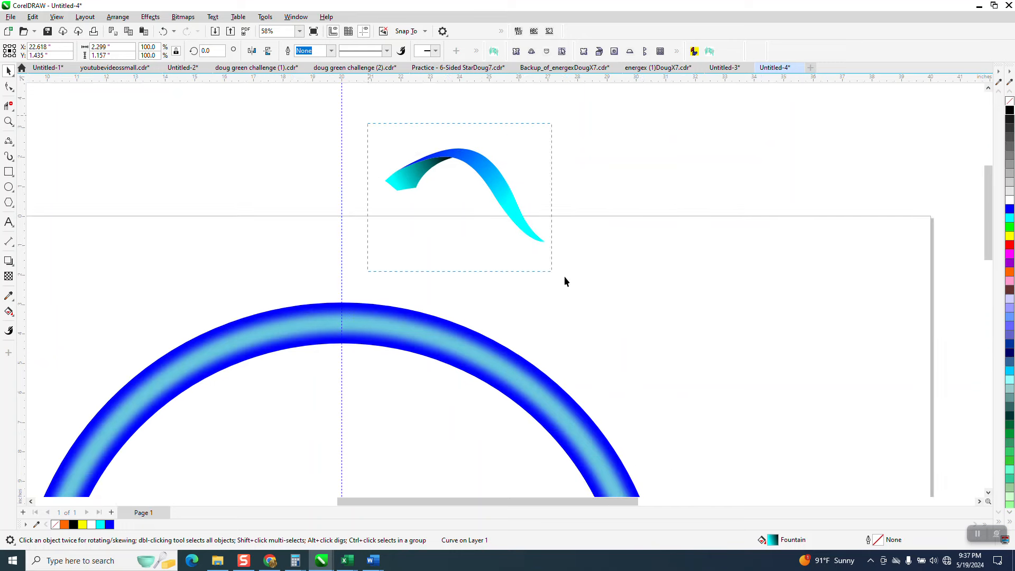
pyautogui.moveTo(565, 277); pyautogui.dragTo(562, 289)
pyautogui.press('Left')
pyautogui.press('Left')
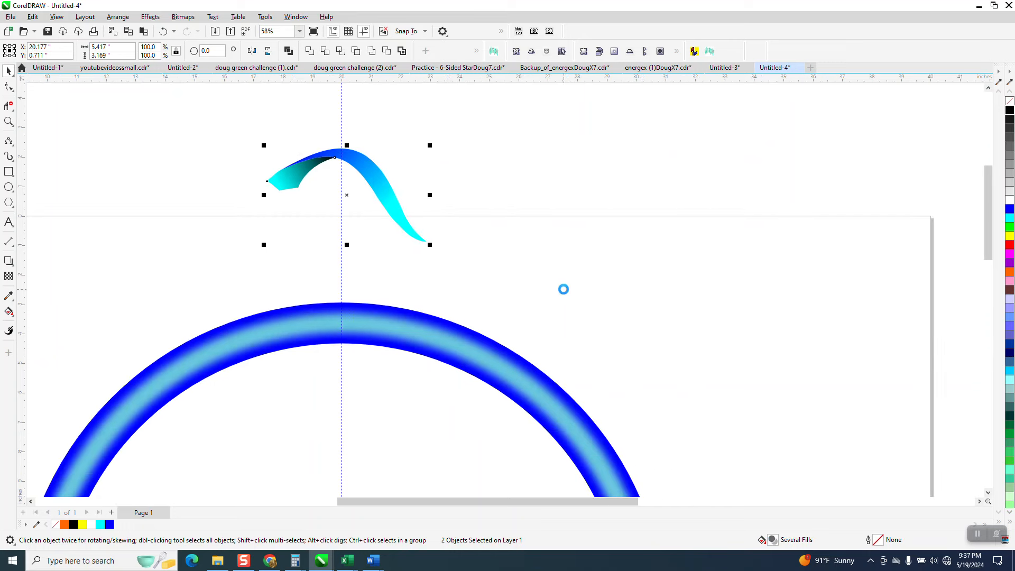
pyautogui.press('Down')
pyautogui.press('Down')
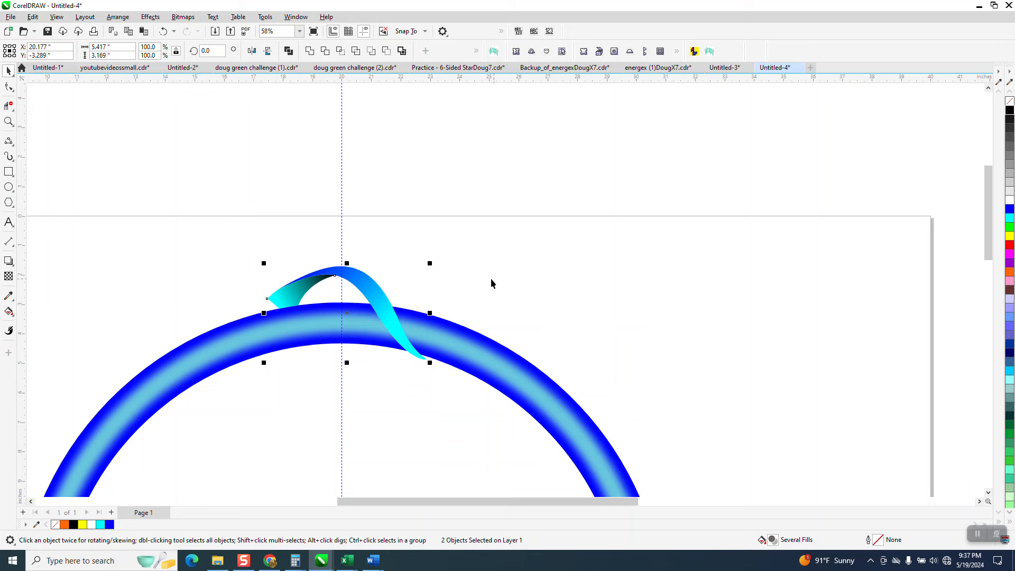
pyautogui.moveTo(254, 274); pyautogui.dragTo(479, 439)
pyautogui.hotkey('ctrl', 'g')
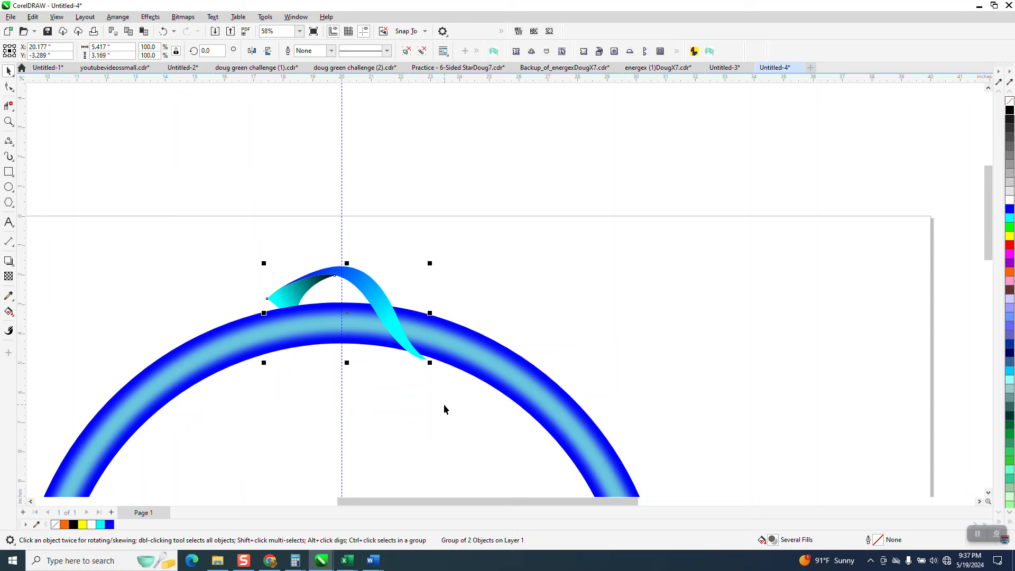
# - Rotate the grouped ribbon segment 20° about the centre of the blue ring
pyautogui.scroll(-2, 389, 316)
pyautogui.click(371, 317)
pyautogui.scroll(-1, 374, 279)
pyautogui.click(208, 52)
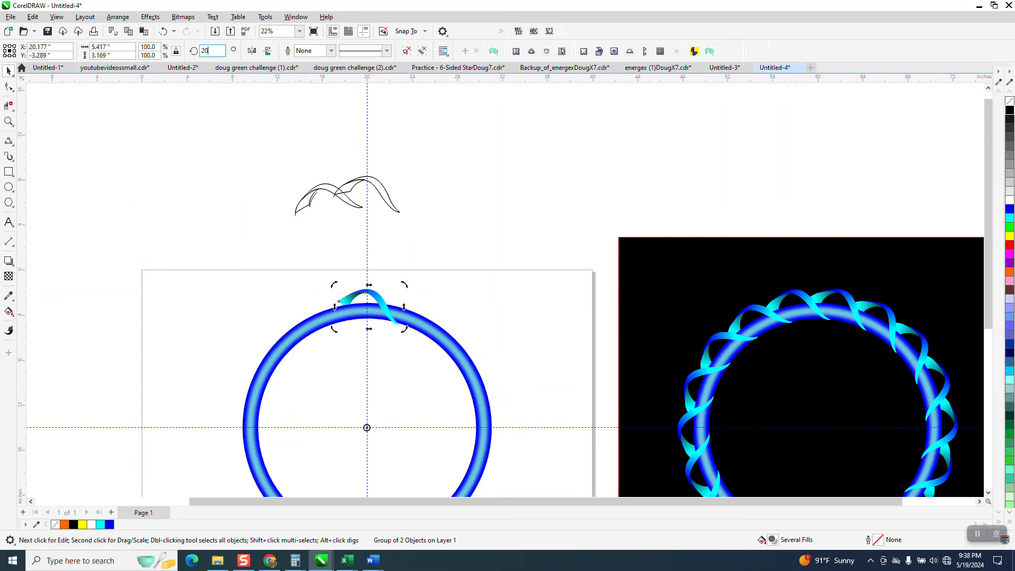
pyautogui.press('Return')
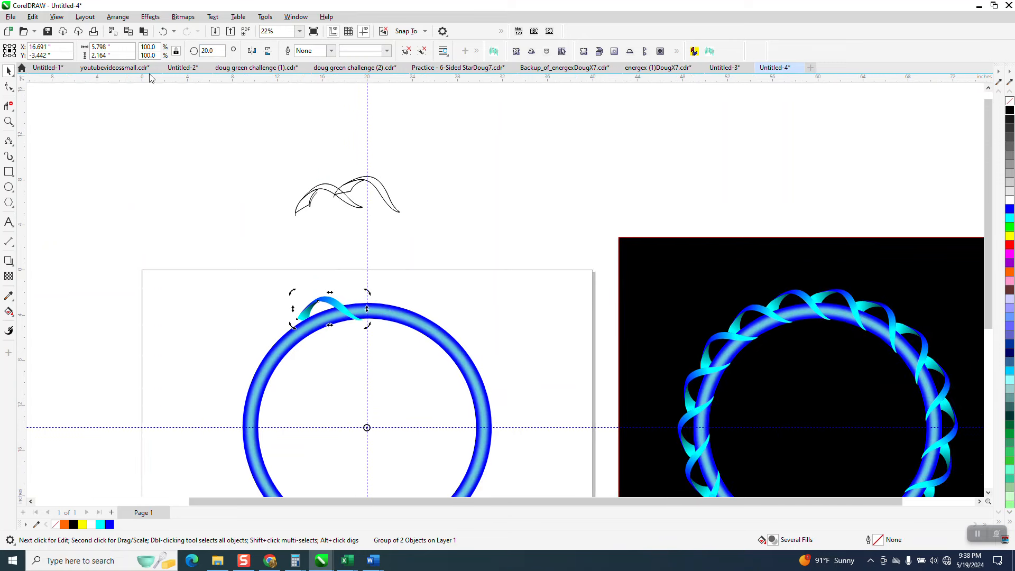
# - Create a rotated copy of the ribbon segment at 40° and repeat it every 20° around the ring up to 360°
pyautogui.write('40')
pyautogui.press('Return')
pyautogui.hotkey('ctrl', 'r')
pyautogui.hotkey('ctrl', 'r')
pyautogui.hotkey('ctrl', 'r')
pyautogui.hotkey('ctrl', 'r')
pyautogui.hotkey('ctrl', 'r')
pyautogui.hotkey('ctrl', 'r')
pyautogui.hotkey('ctrl', 'r')
pyautogui.hotkey('ctrl', 'r')
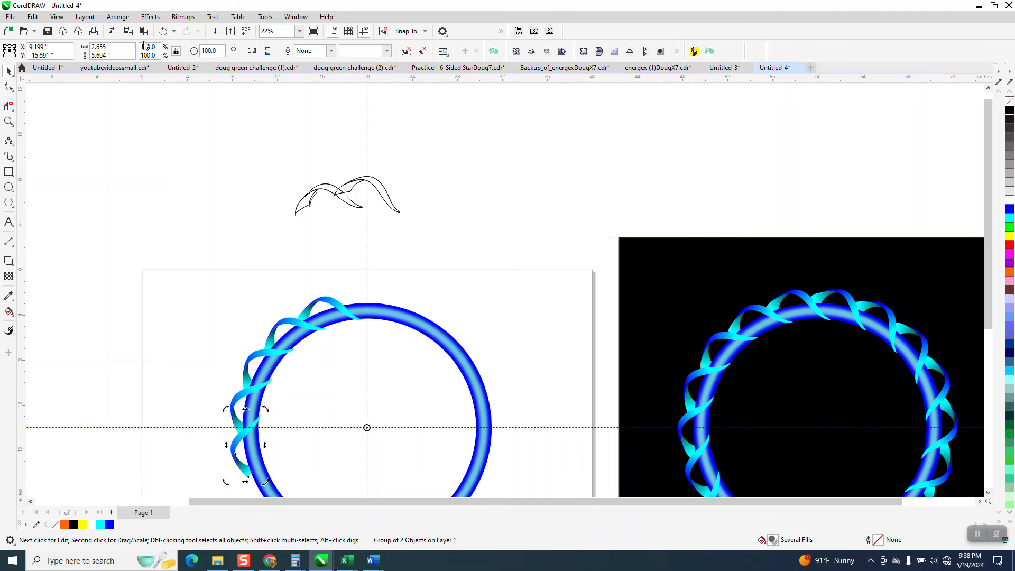
pyautogui.hotkey('ctrl', 'r')
pyautogui.hotkey('ctrl', 'r')
pyautogui.hotkey('ctrl', 'r')
pyautogui.hotkey('ctrl', 'r')
pyautogui.hotkey('ctrl', 'r')
pyautogui.hotkey('ctrl', 'r')
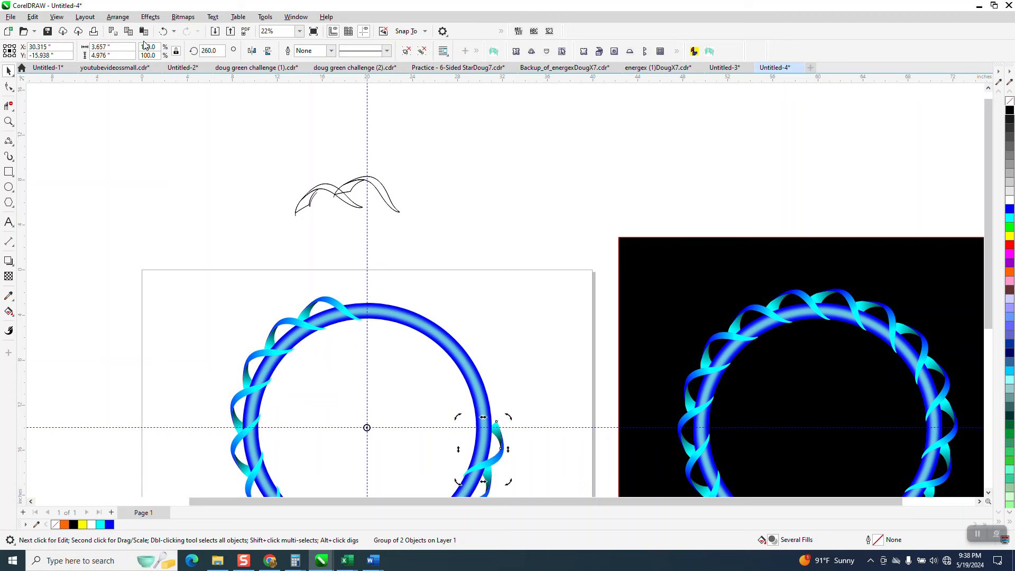
pyautogui.hotkey('ctrl', 'r')
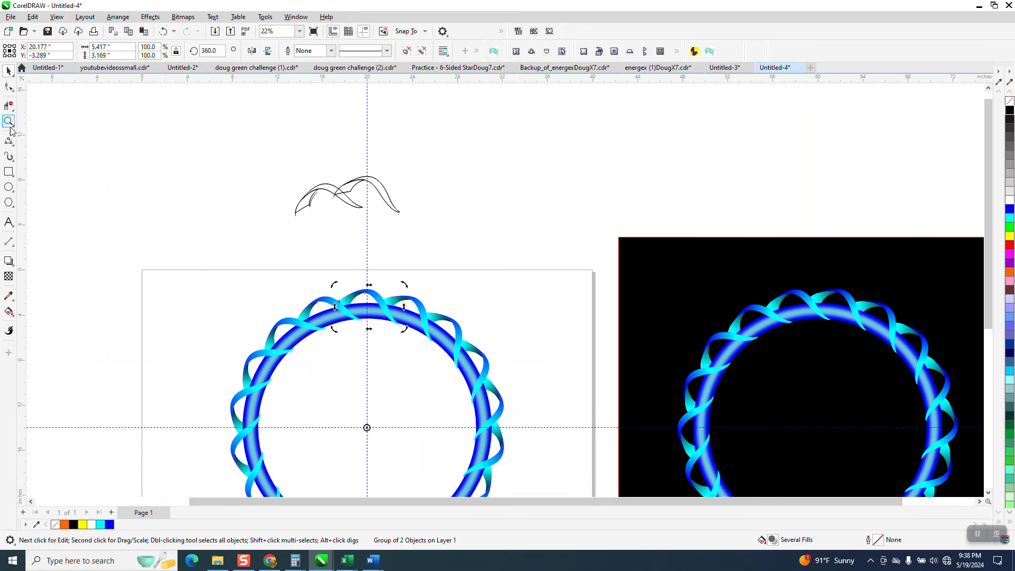
# - Select the ring together with all its ribbon segments and ungroup them
pyautogui.click(9, 121)
pyautogui.moveTo(333, 281); pyautogui.dragTo(361, 320)
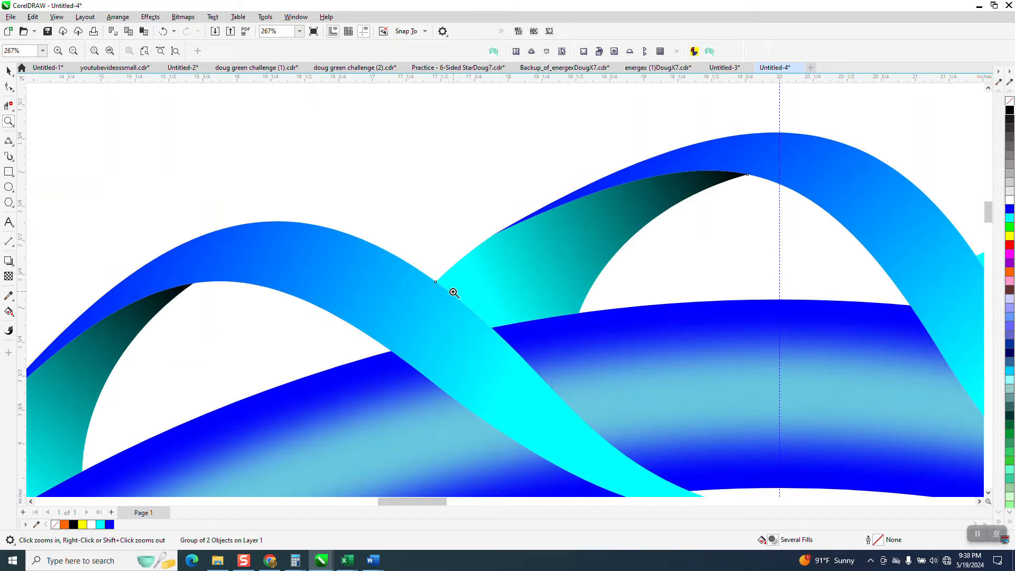
pyautogui.scroll(-5, 446, 301)
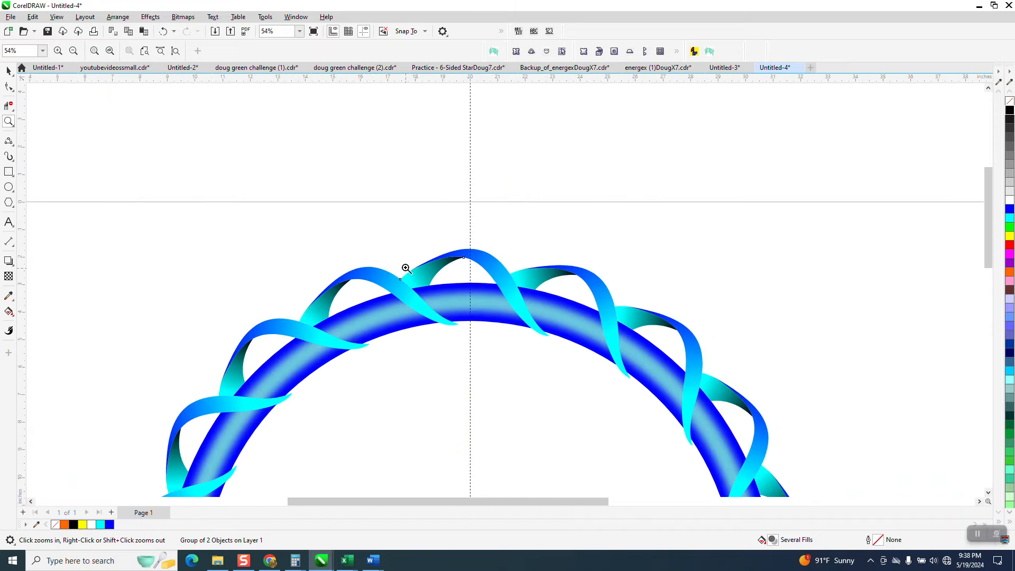
pyautogui.scroll(-4, 406, 269)
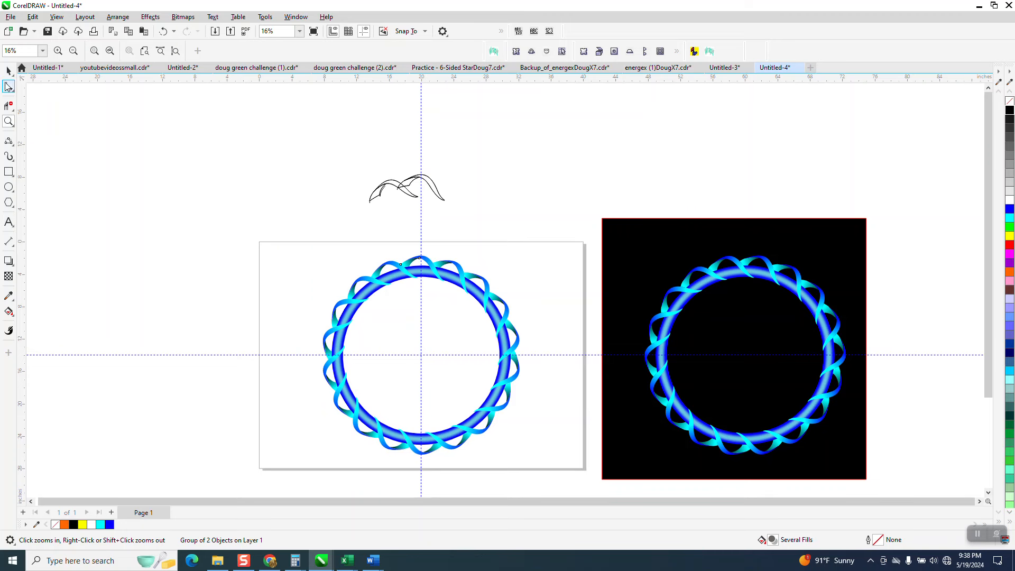
pyautogui.click(8, 70)
pyautogui.moveTo(296, 237); pyautogui.dragTo(540, 462)
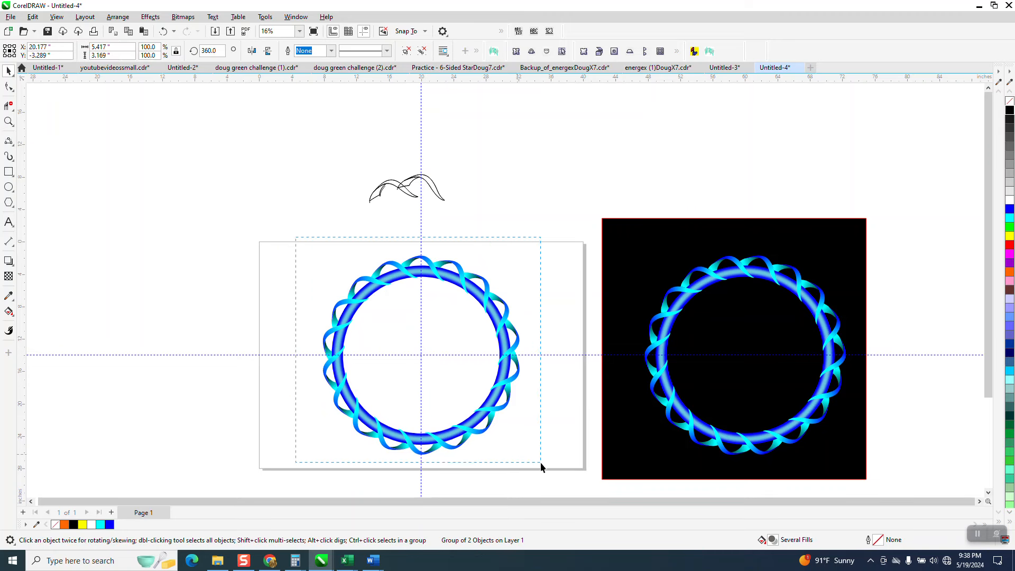
pyautogui.hotkey('ctrl', 'u')
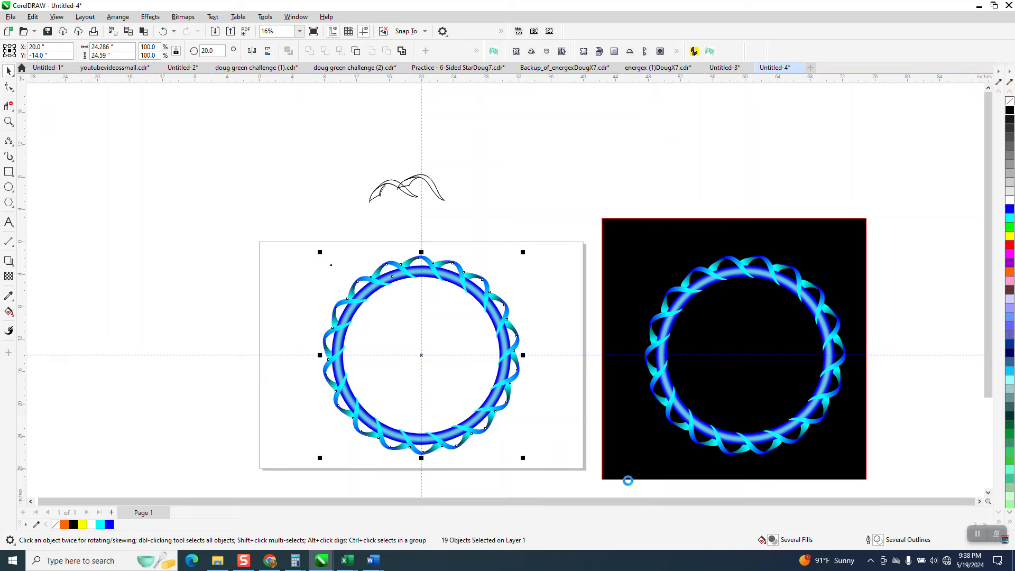
# - Centre the example's black background rectangle on the page behind the newly built ribbon ring
pyautogui.click(655, 275)
pyautogui.click(668, 266)
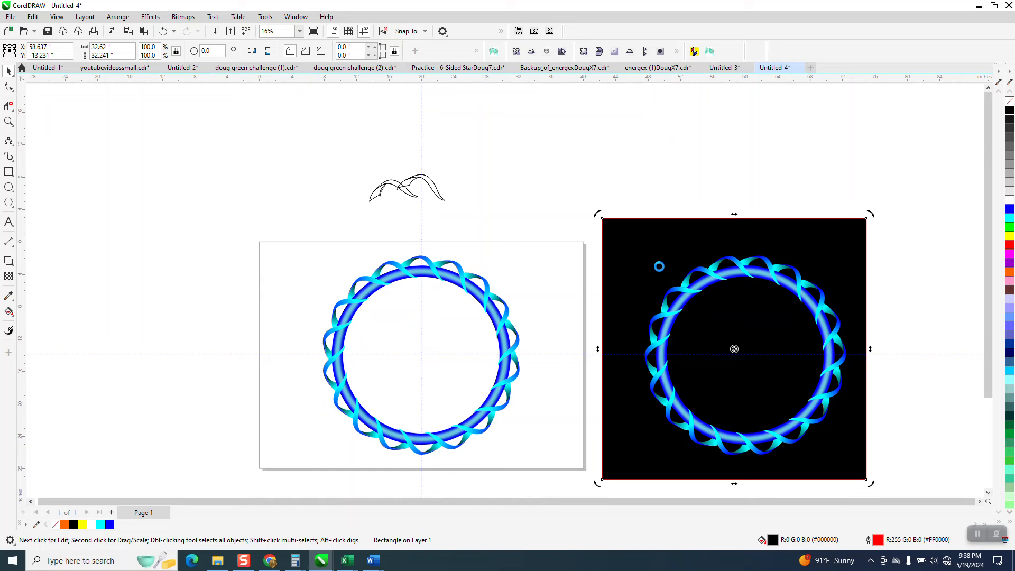
pyautogui.press('p')
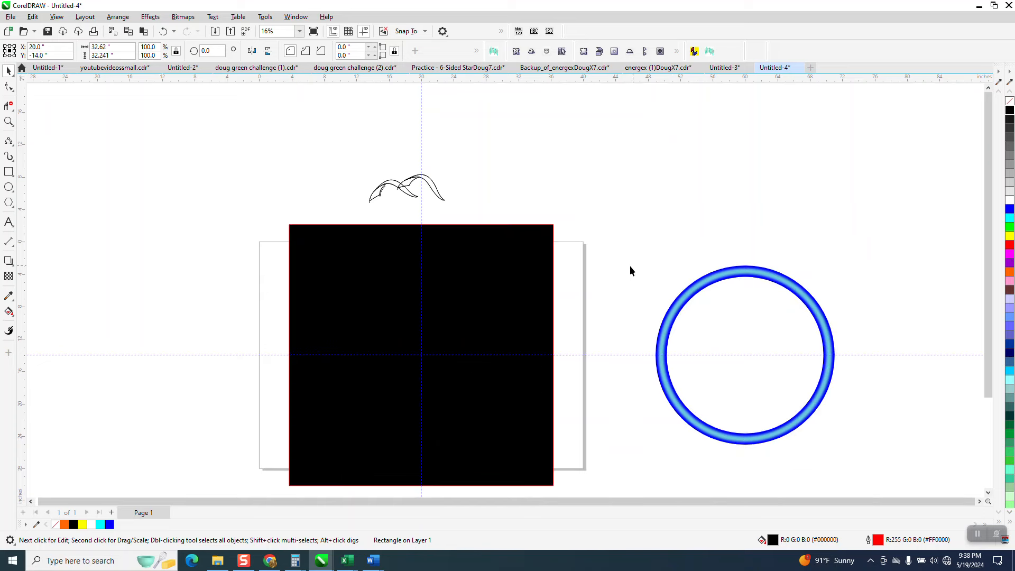
pyautogui.click(9, 121)
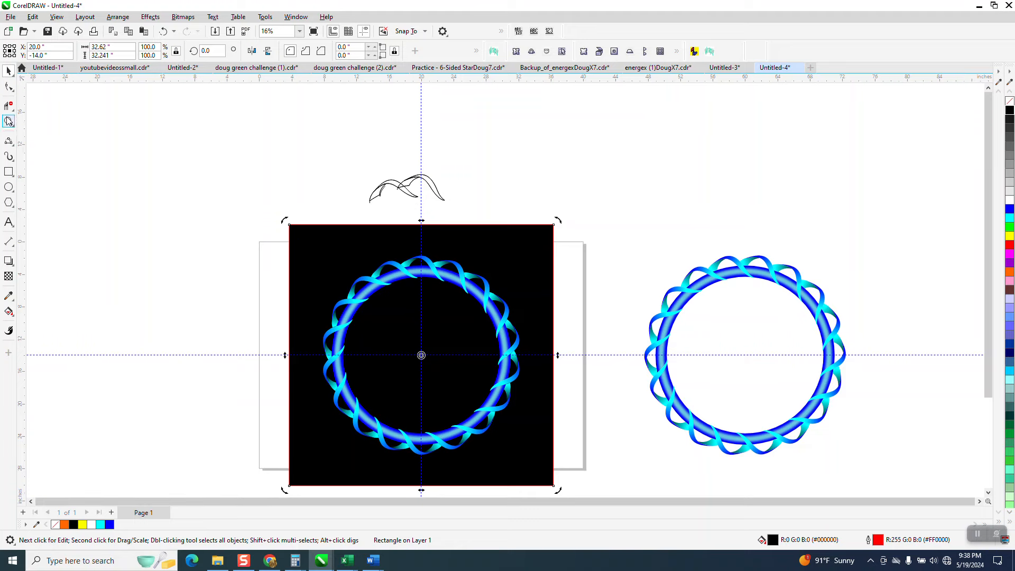
pyautogui.moveTo(389, 259); pyautogui.dragTo(498, 316)
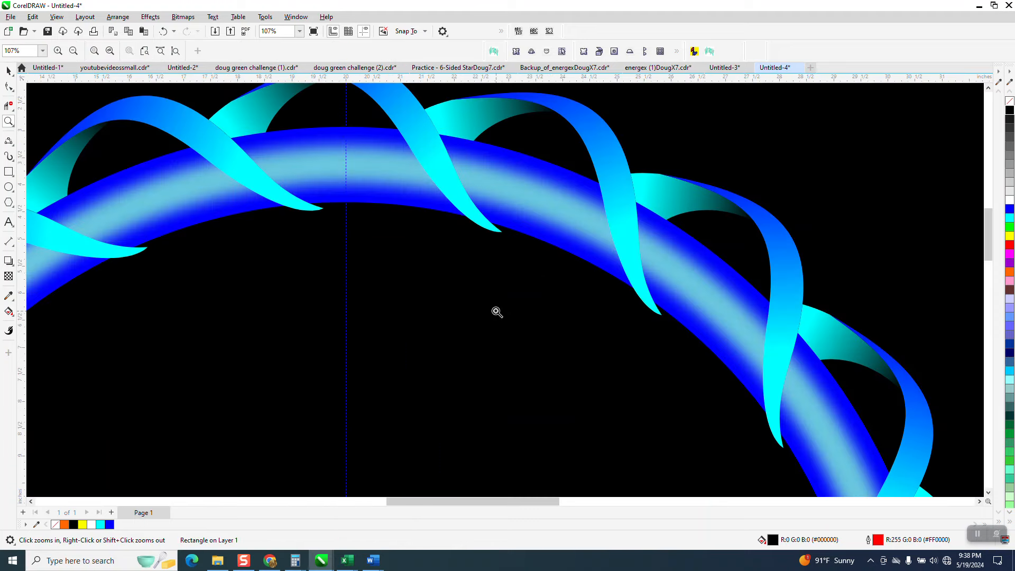
pyautogui.scroll(-2, 417, 240)
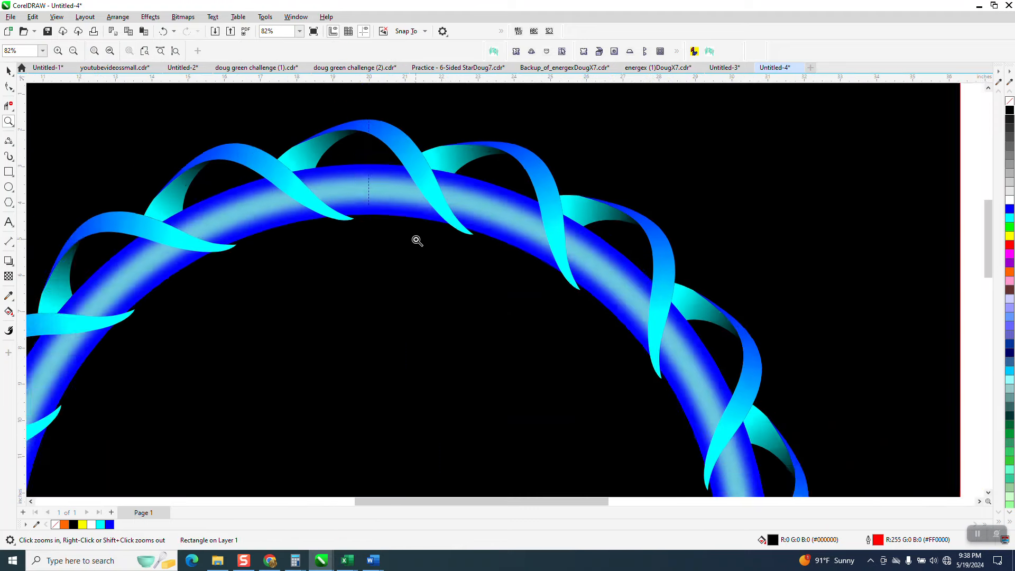
pyautogui.scroll(-4, 420, 241)
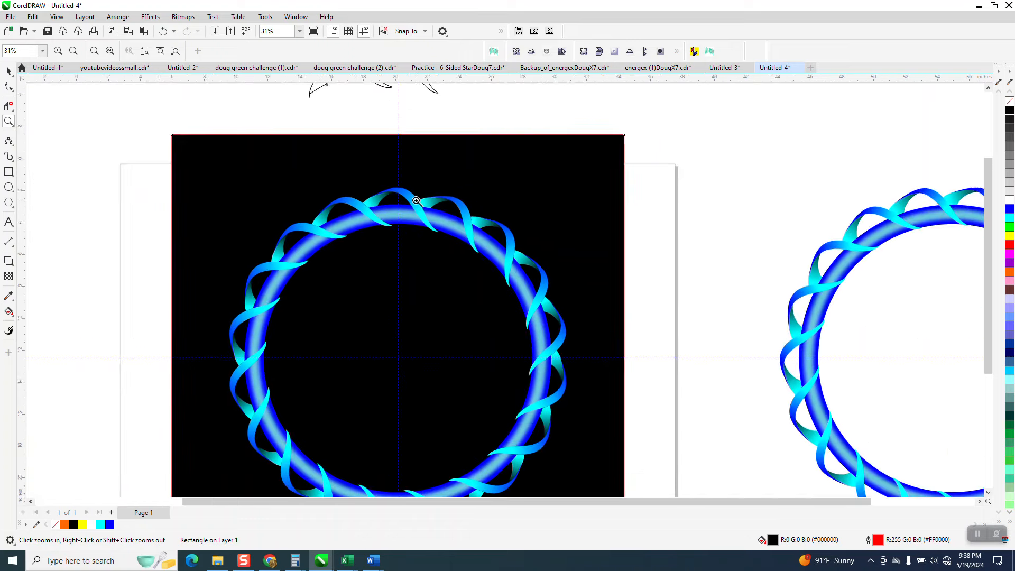